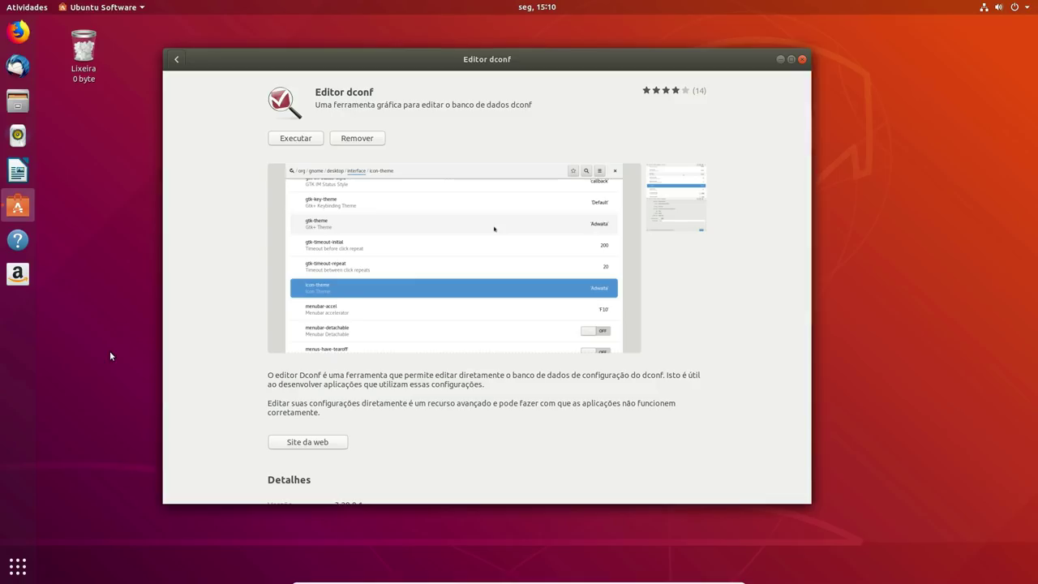
# - Compose the sudo apt install command for the dconf editor package in a new terminal, and close the terminal without running it
pyautogui.hotkey('ctrl', 'alt', 't')
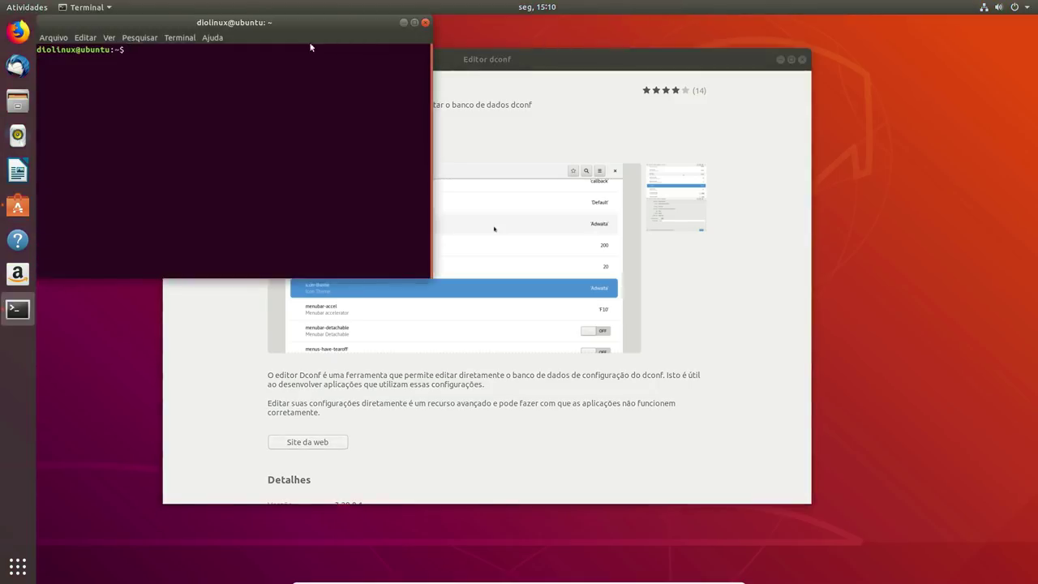
pyautogui.moveTo(307, 23); pyautogui.dragTo(496, 268)
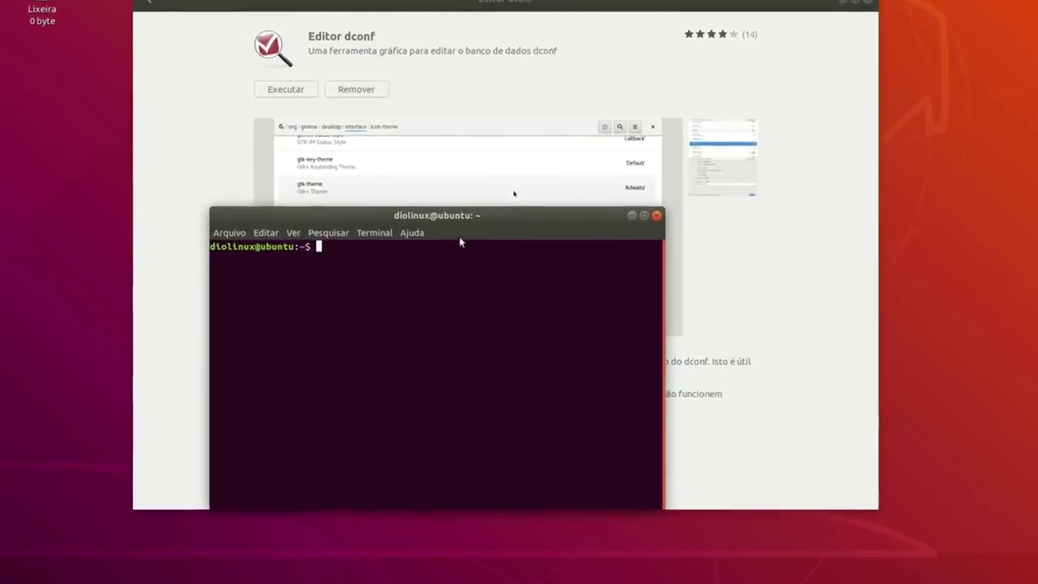
pyautogui.write('sudp')
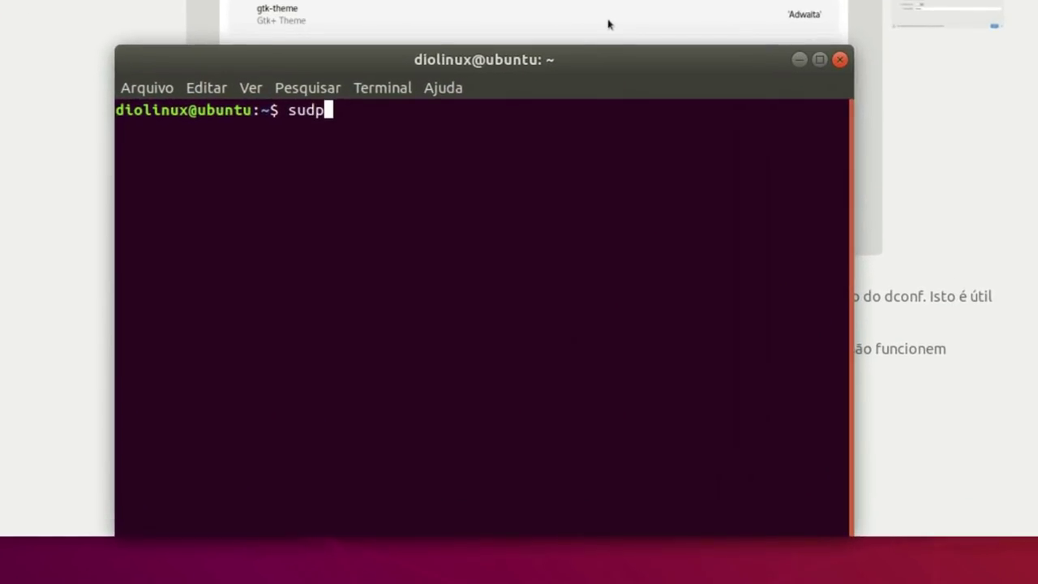
pyautogui.press('BackSpace')
pyautogui.write('o aptr')
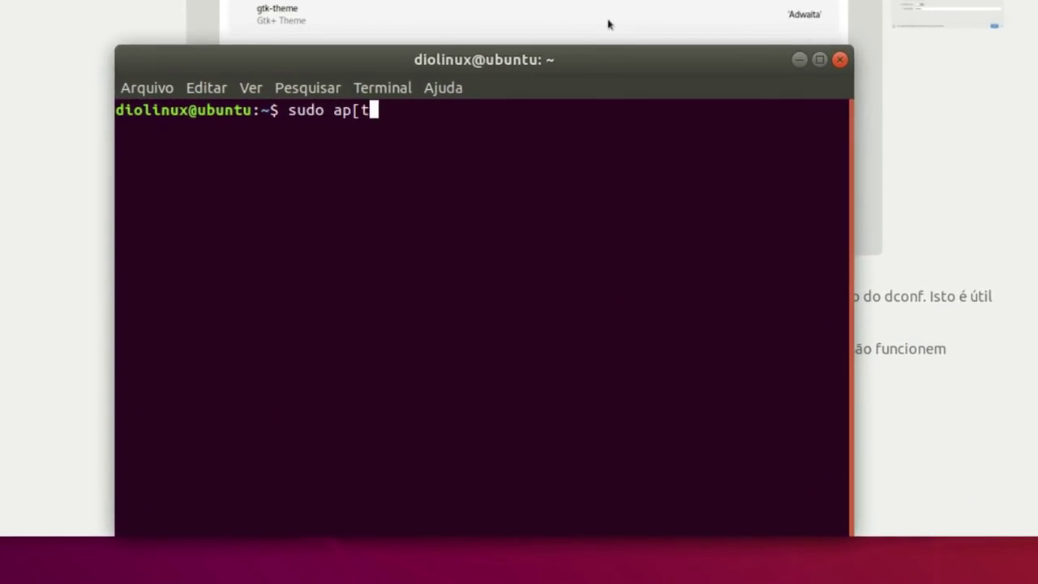
pyautogui.press('BackSpace')
pyautogui.write('install do')
pyautogui.press('BackSpace')
pyautogui.press('BackSpace')
pyautogui.write('dconf-')
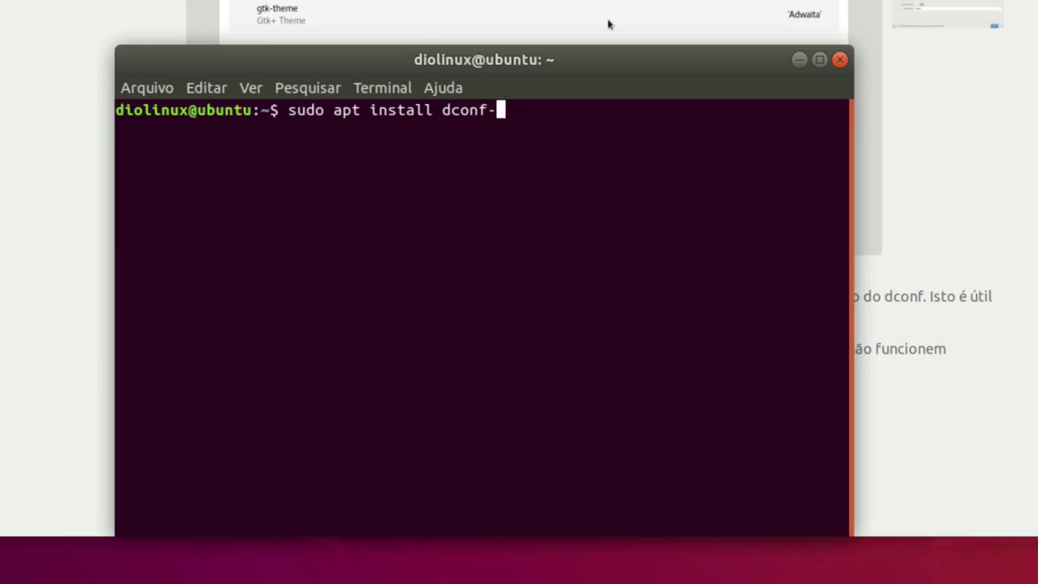
pyautogui.write('e')
pyautogui.press('Tab')
pyautogui.click(840, 59)
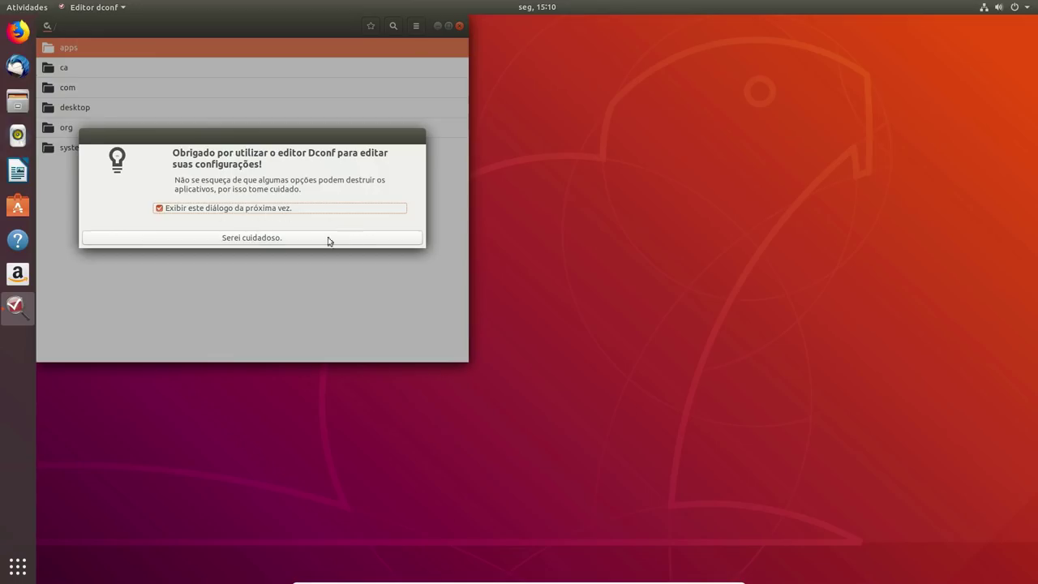
# - Accept the caution notice and open the /org/gnome/shell/extensions/dash-to-dock/ folder by searching for "dash-to"
pyautogui.click(253, 237)
pyautogui.moveTo(320, 25); pyautogui.dragTo(489, 95)
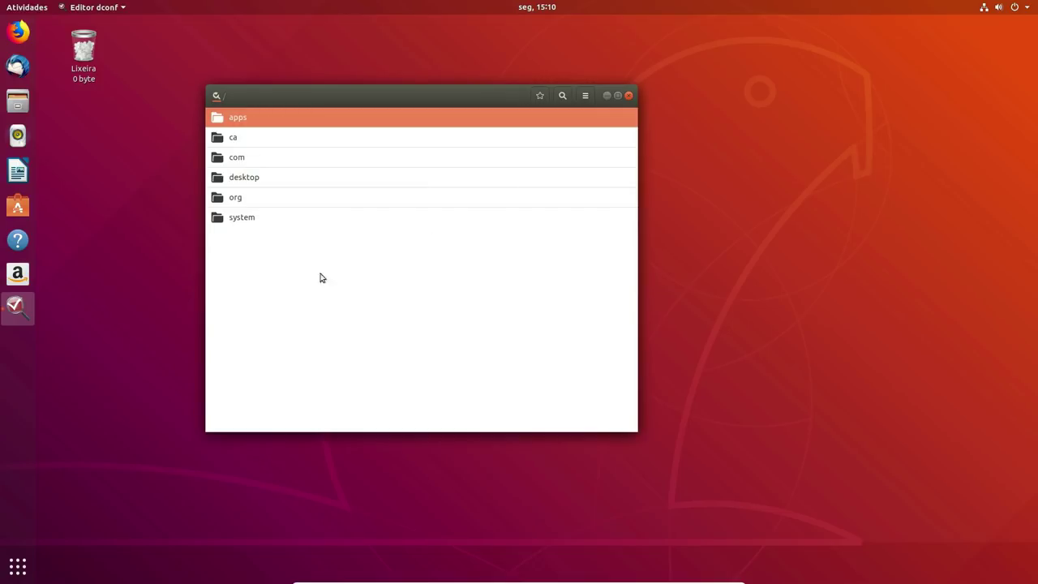
pyautogui.click(562, 96)
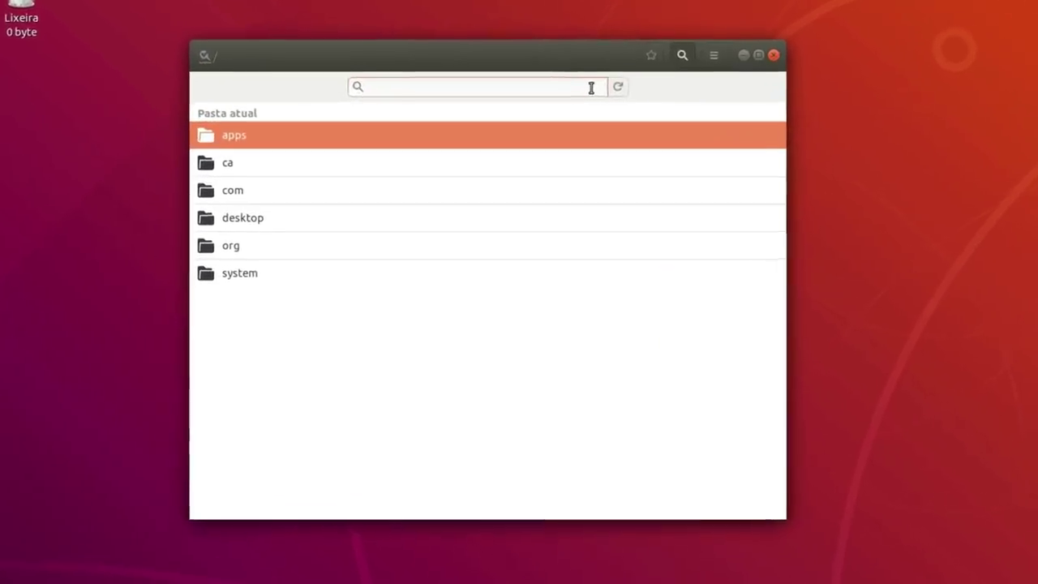
pyautogui.write('dash-to')
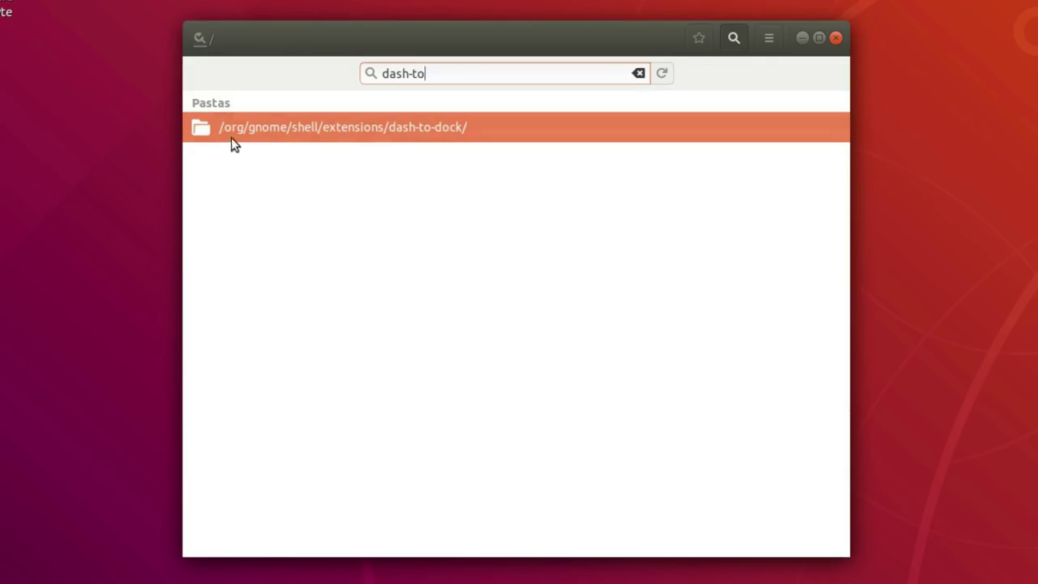
pyautogui.doubleClick(414, 128)
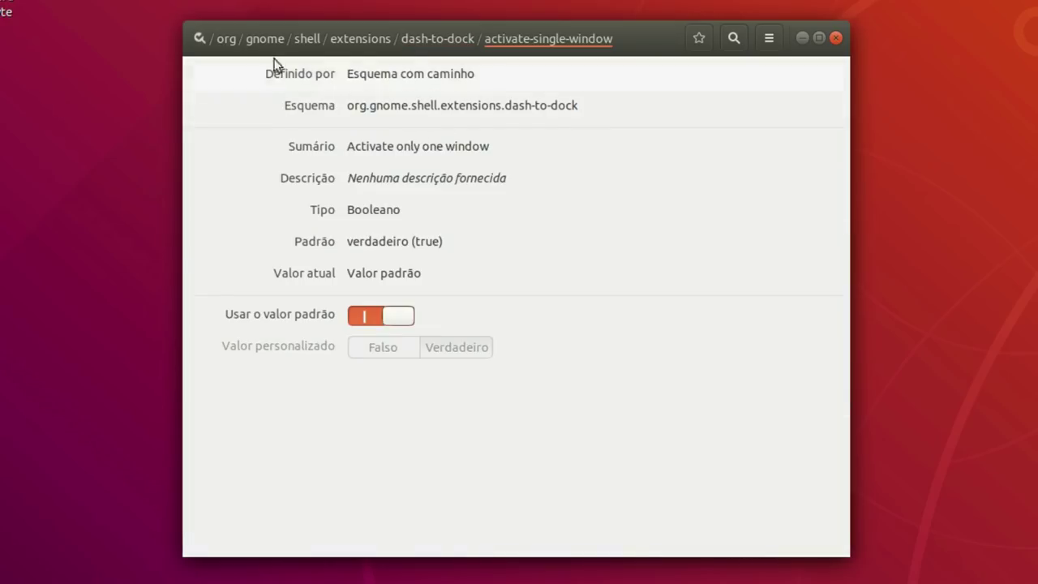
pyautogui.click(454, 40)
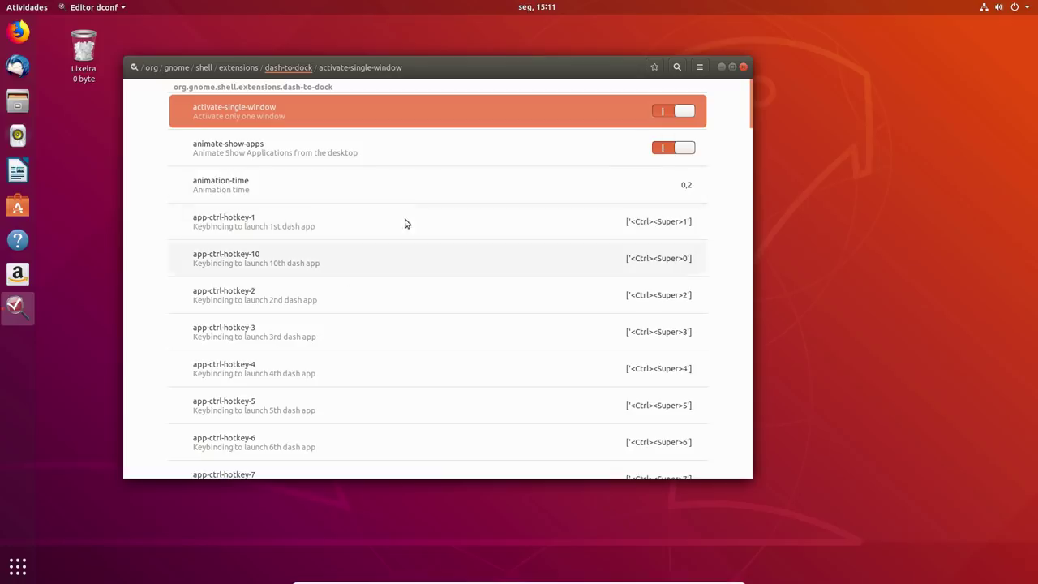
pyautogui.moveTo(443, 68); pyautogui.dragTo(414, 80)
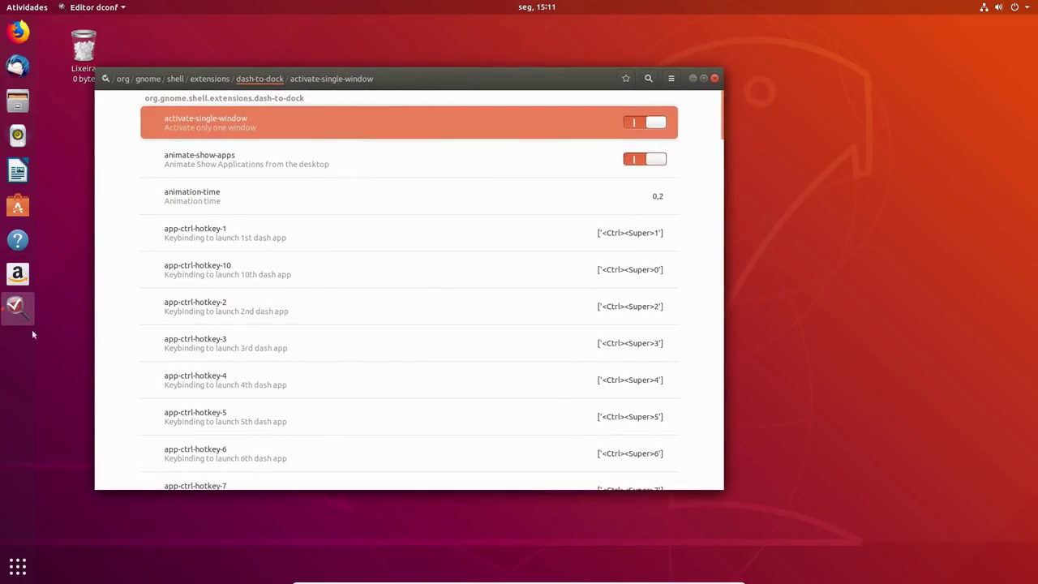
# - Open the Doca page of the system settings and place its window beside the dconf editor
pyautogui.click(988, 10)
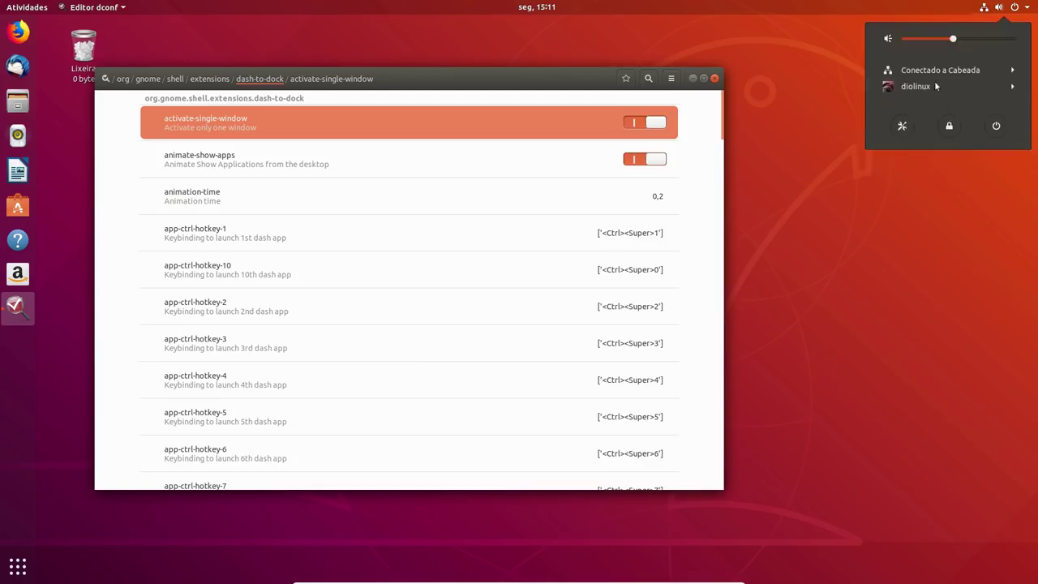
pyautogui.click(903, 124)
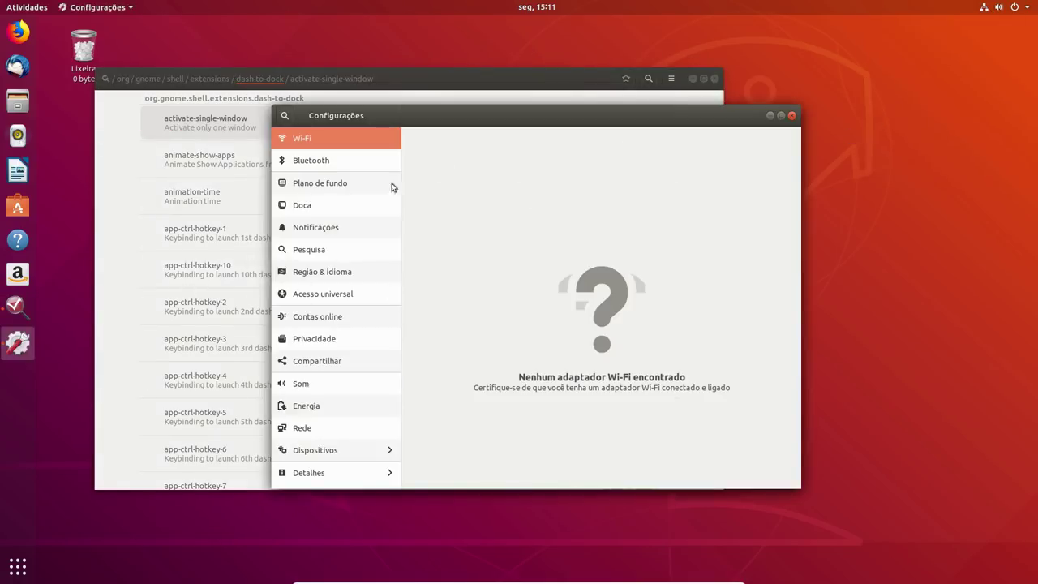
pyautogui.click(332, 212)
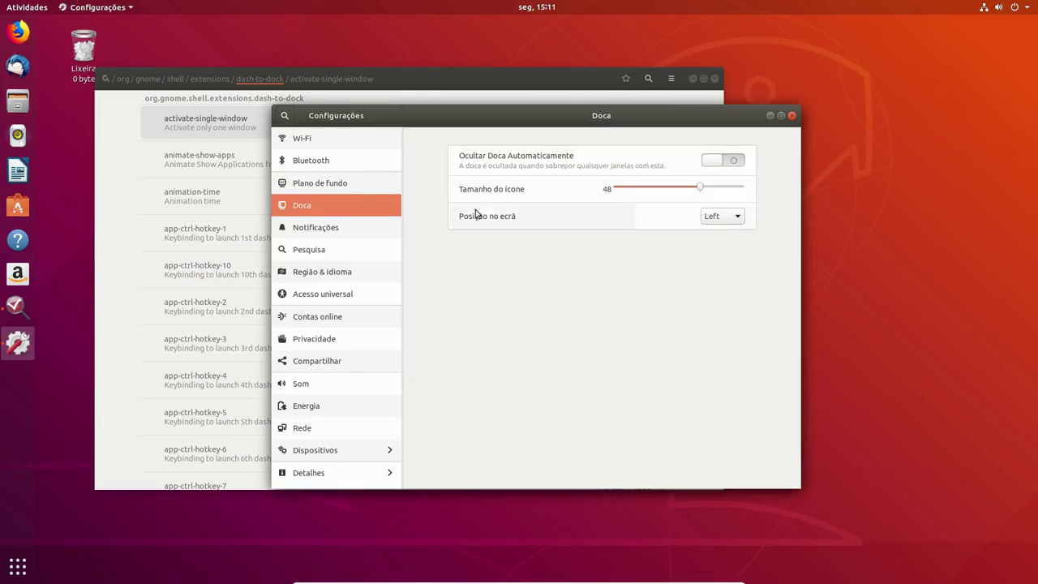
pyautogui.moveTo(600, 120); pyautogui.dragTo(691, 122)
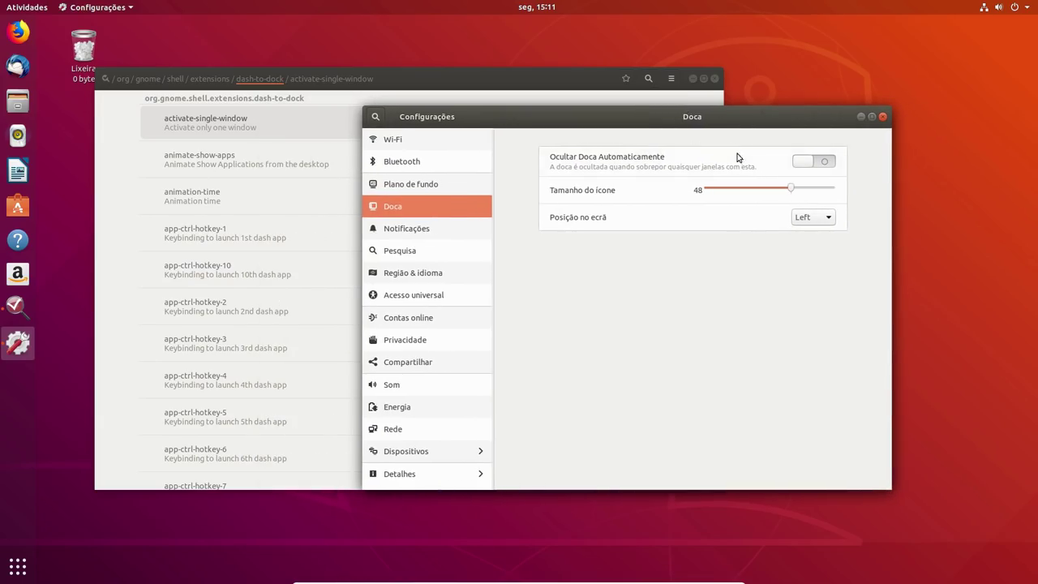
# - Try out the dock's icon size, screen position and automatic hiding options, leaving them at their original settings
pyautogui.moveTo(792, 192)
pyautogui.mouseDown()
pyautogui.moveTo(699, 193)
pyautogui.moveTo(790, 189)
pyautogui.mouseUp()
pyautogui.click(824, 219)
pyautogui.click(755, 259)
pyautogui.click(809, 163)
pyautogui.moveTo(611, 122); pyautogui.dragTo(557, 128)
pyautogui.click(760, 167)
# - Bring up the Files window from the dock, and switch back to the dash-to-dock keys in the dconf editor
pyautogui.click(404, 88)
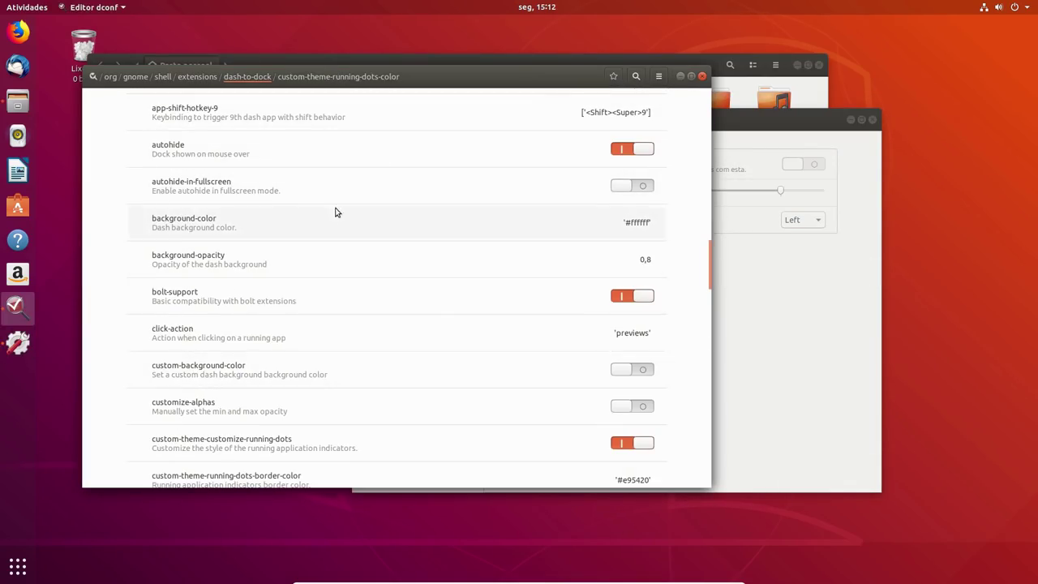
pyautogui.click(17, 103)
pyautogui.moveTo(390, 67); pyautogui.dragTo(353, 78)
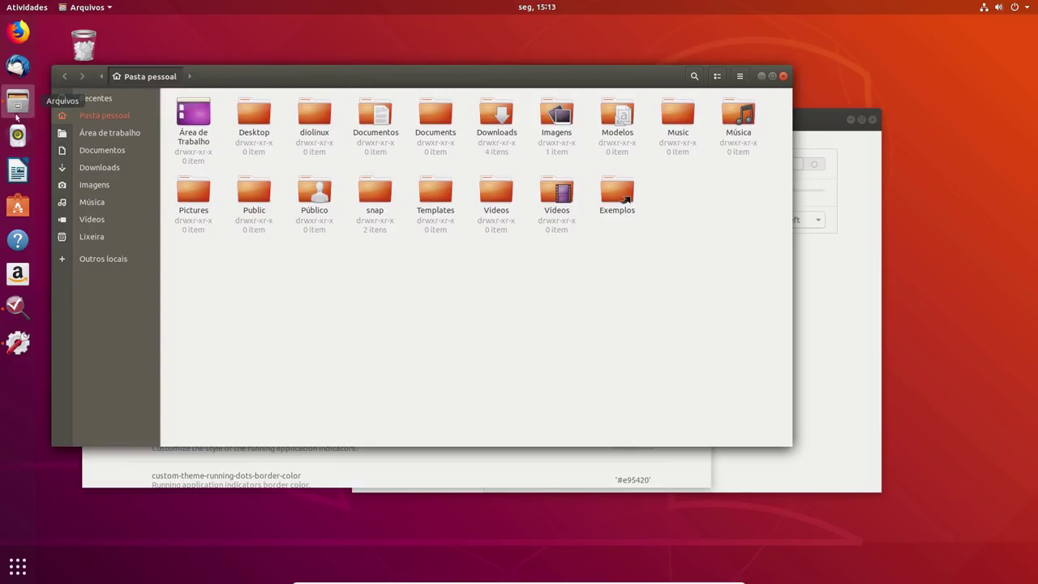
pyautogui.click(24, 313)
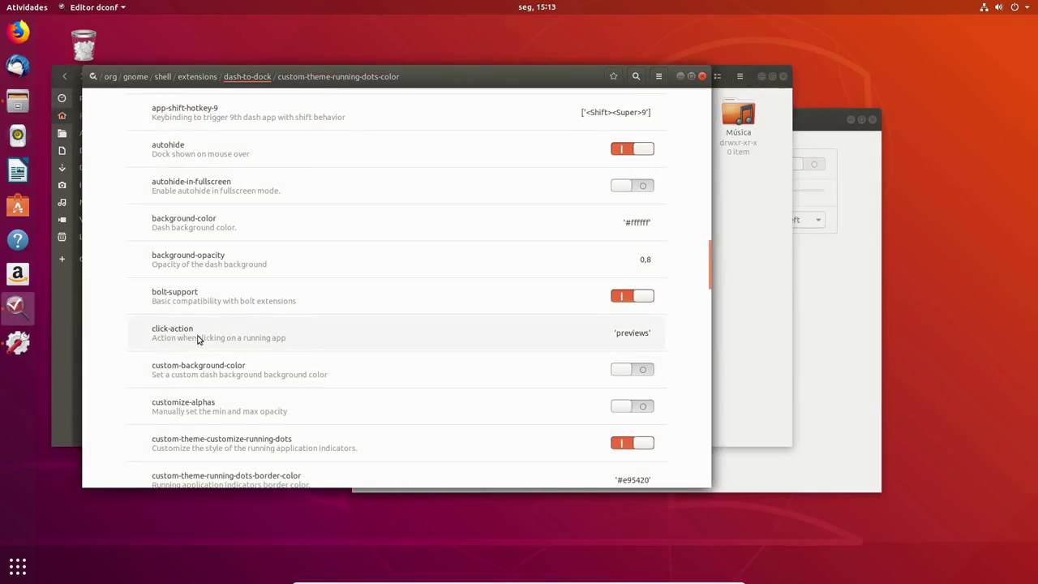
# - Open a second Files window, minimize it and check the window previews of the Files dock icon
pyautogui.rightClick(18, 101)
pyautogui.click(101, 72)
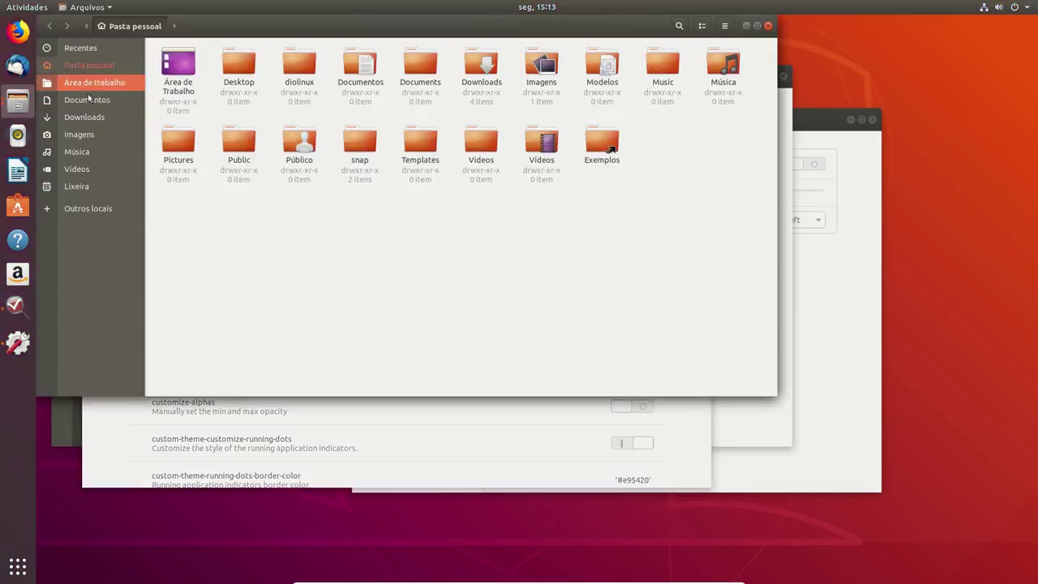
pyautogui.click(746, 25)
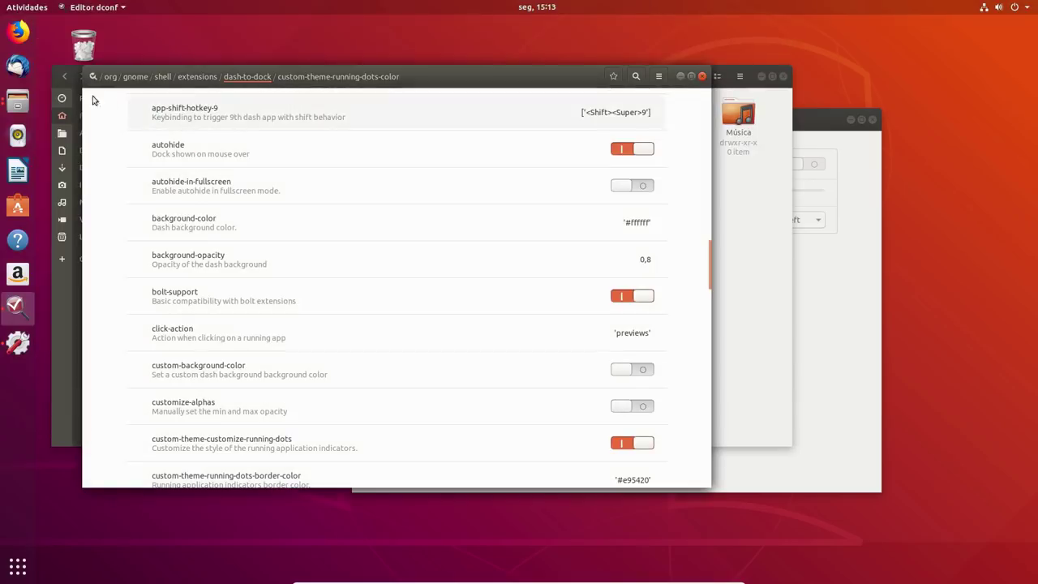
pyautogui.click(18, 102)
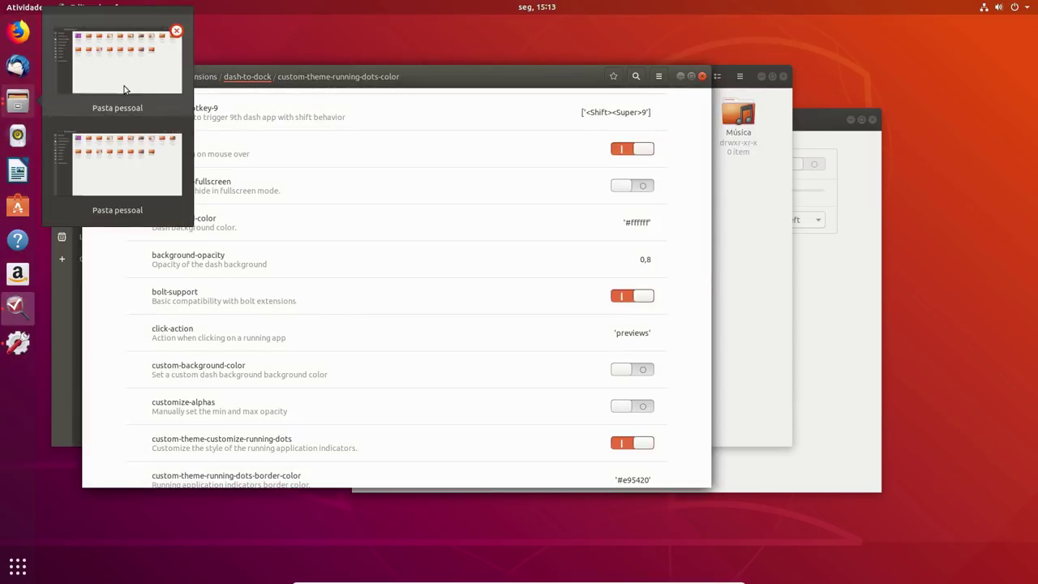
# - Turn off the default value of the click-action key and select 'minimize' as its custom value
pyautogui.click(640, 334)
pyautogui.click(640, 334)
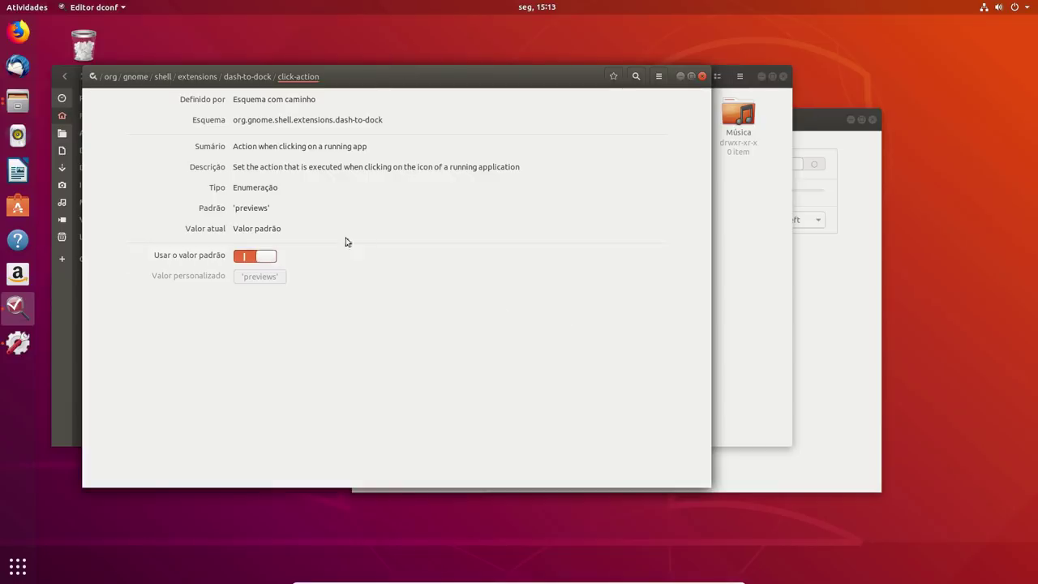
pyautogui.click(261, 258)
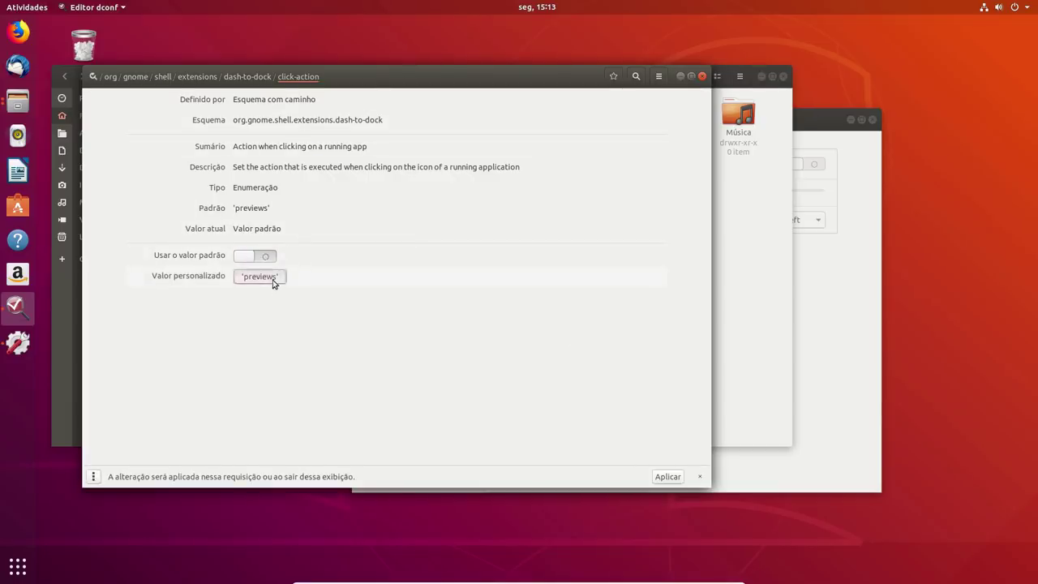
pyautogui.click(274, 283)
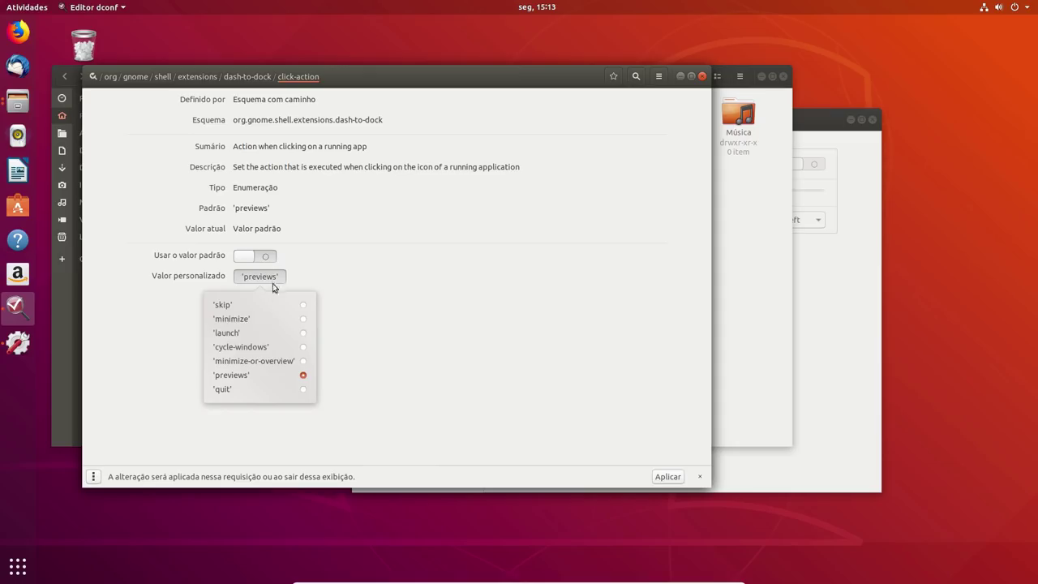
pyautogui.click(303, 324)
pyautogui.moveTo(372, 61); pyautogui.dragTo(413, 71)
# - Close one of the two Files windows and apply the pending click-action change
pyautogui.click(19, 102)
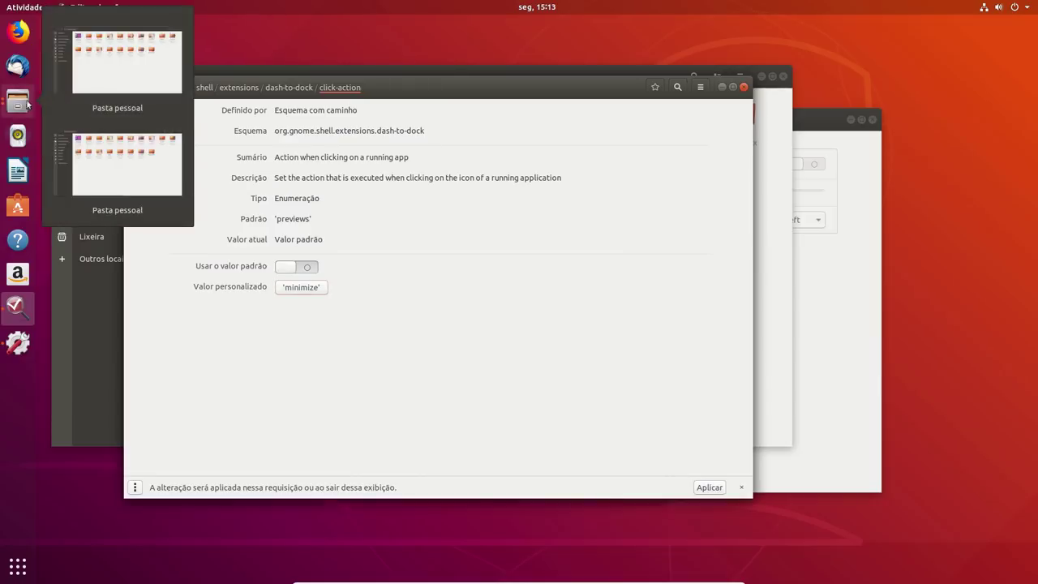
pyautogui.click(126, 61)
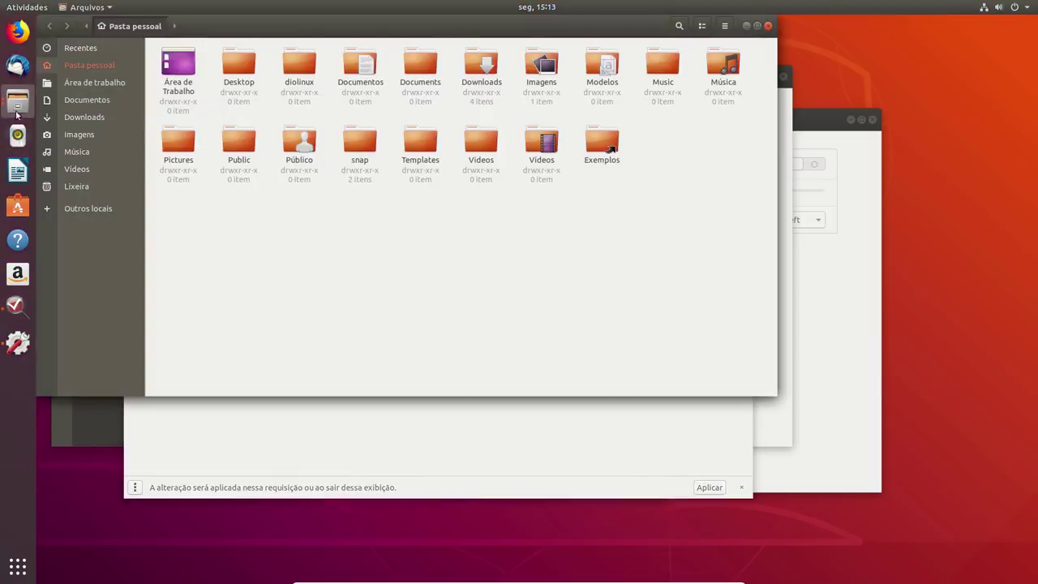
pyautogui.click(768, 26)
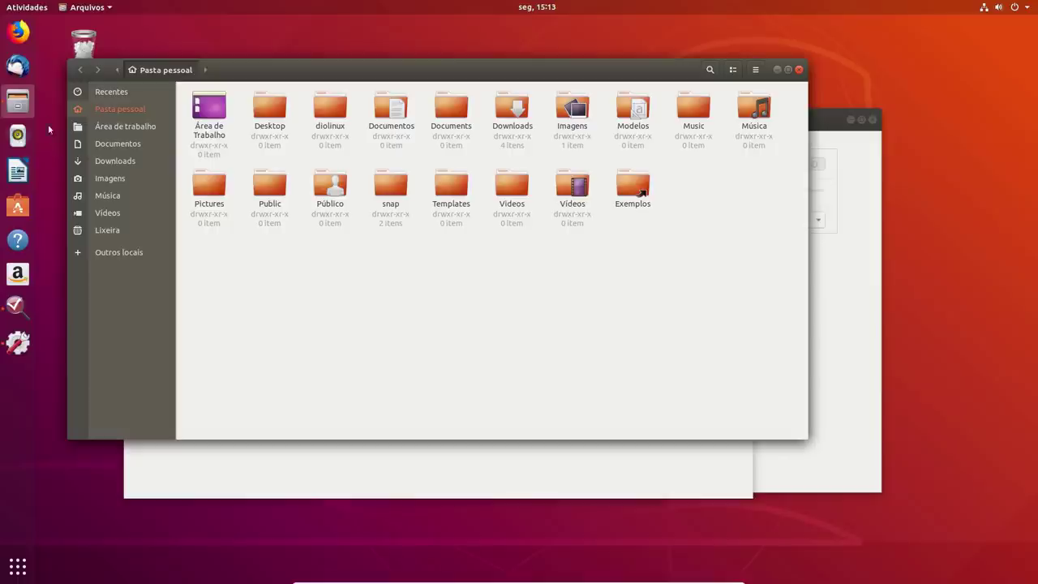
# - Test the dock's click action by repeatedly minimizing and restoring the remaining Files window through its dock icon
pyautogui.click(18, 107)
pyautogui.click(17, 107)
pyautogui.click(18, 107)
pyautogui.click(17, 107)
pyautogui.click(18, 107)
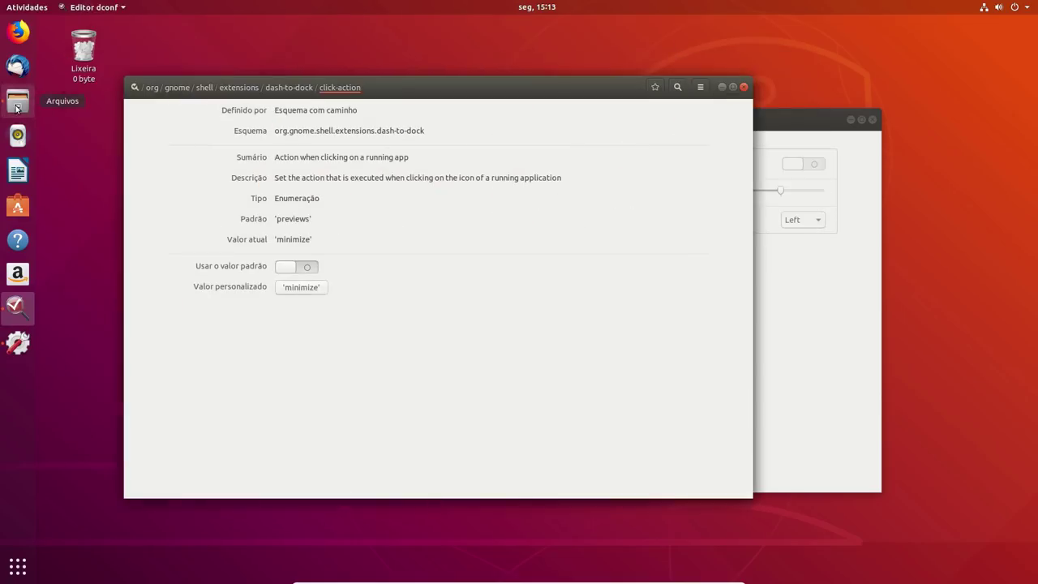
# - Select 'minimize-or-overview' as the custom click-action value and toggle the Files window from the dock
pyautogui.click(305, 293)
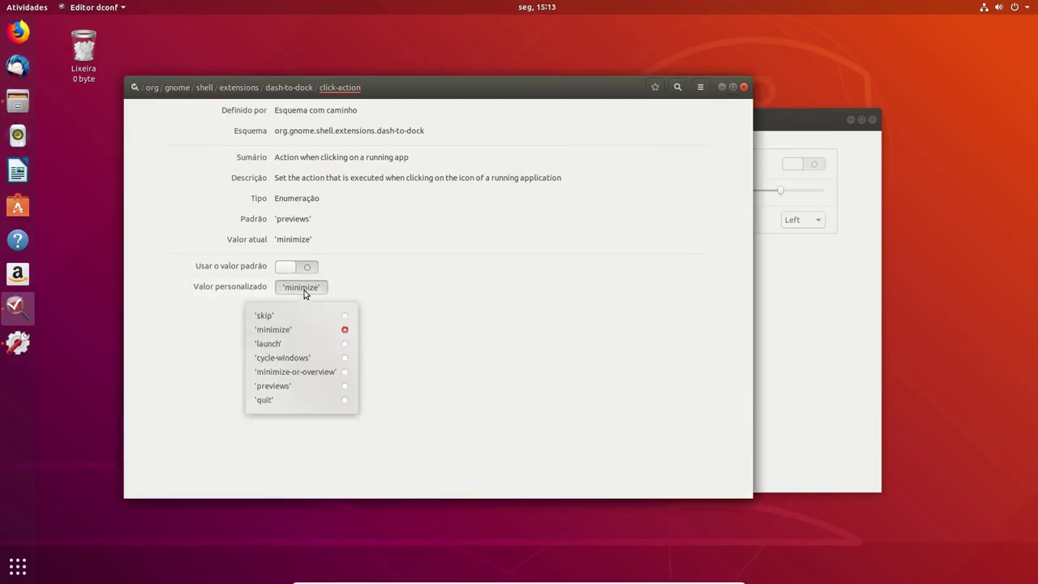
pyautogui.click(347, 375)
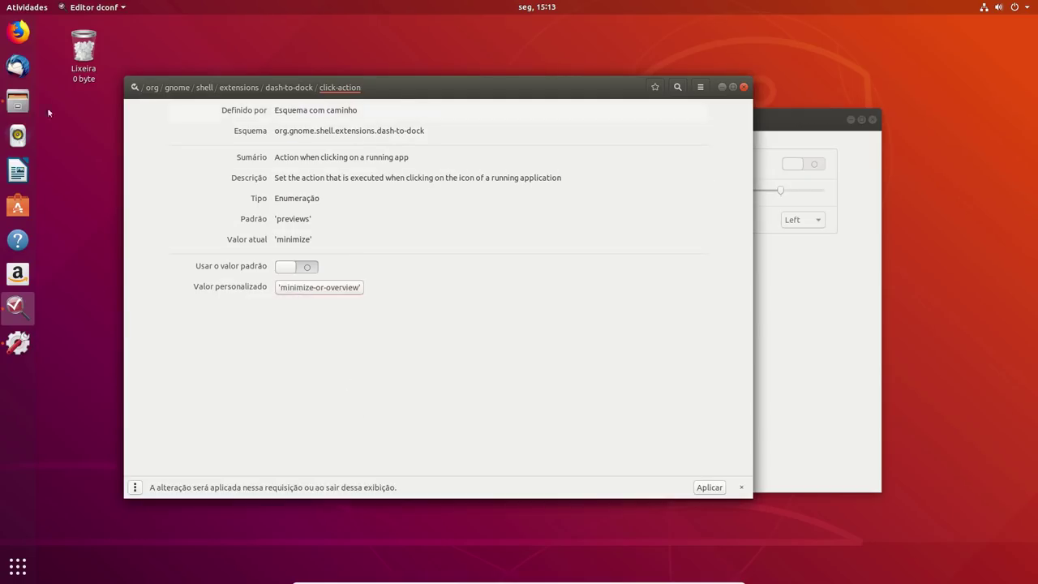
pyautogui.click(16, 103)
pyautogui.click(16, 104)
pyautogui.click(17, 104)
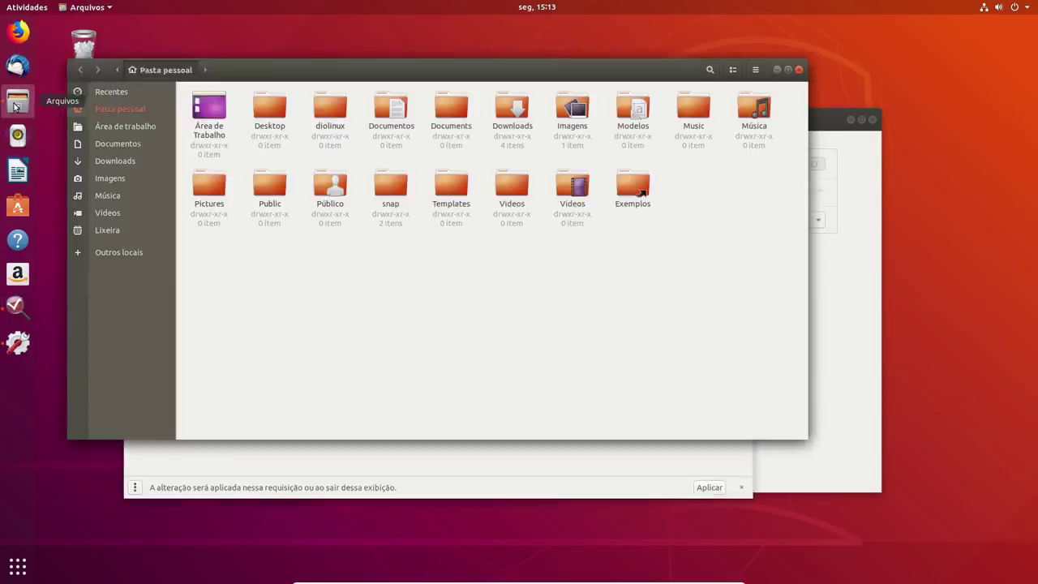
# - Apply the 'minimize-or-overview' change and quit Files through its dock icon's options
pyautogui.rightClick(16, 104)
pyautogui.click(65, 162)
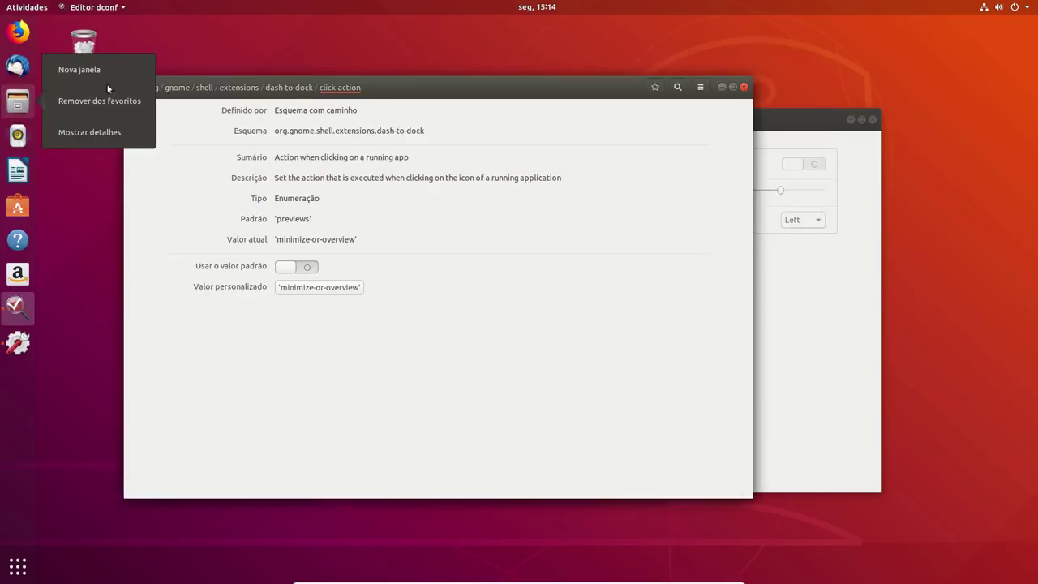
pyautogui.click(457, 251)
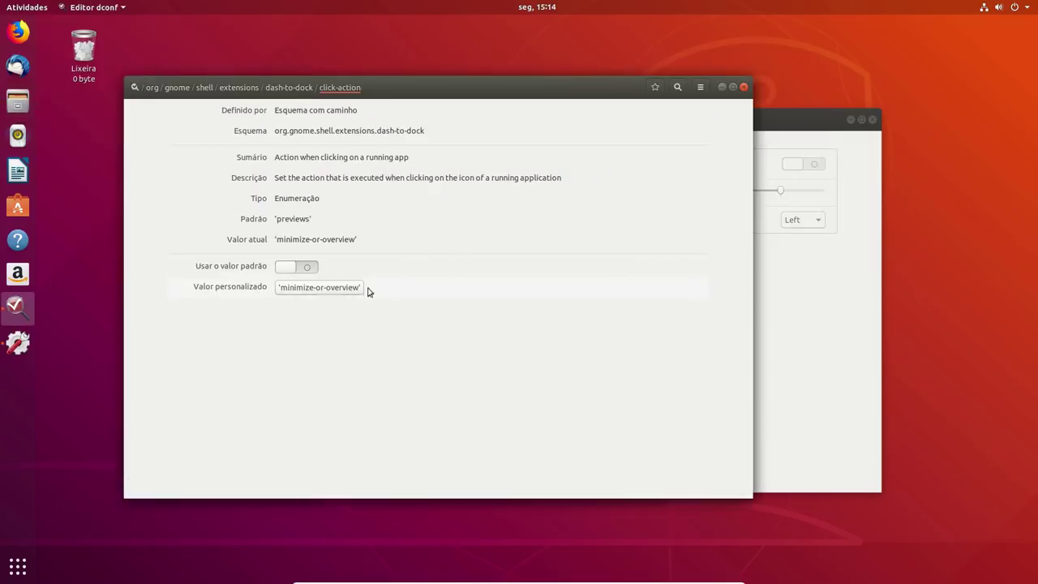
# - Open Files from the dock and add a second Files window through its dock icon's options
pyautogui.click(20, 103)
pyautogui.rightClick(20, 104)
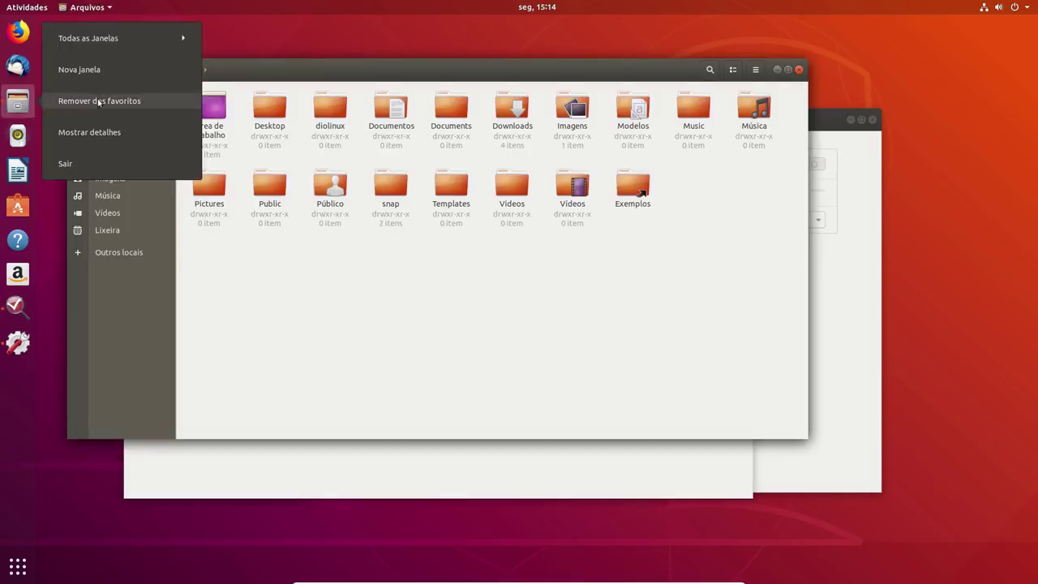
pyautogui.click(107, 71)
# - Test the dock's click action with two Files windows open by repeatedly toggling the window overview through the Files icon
pyautogui.click(19, 104)
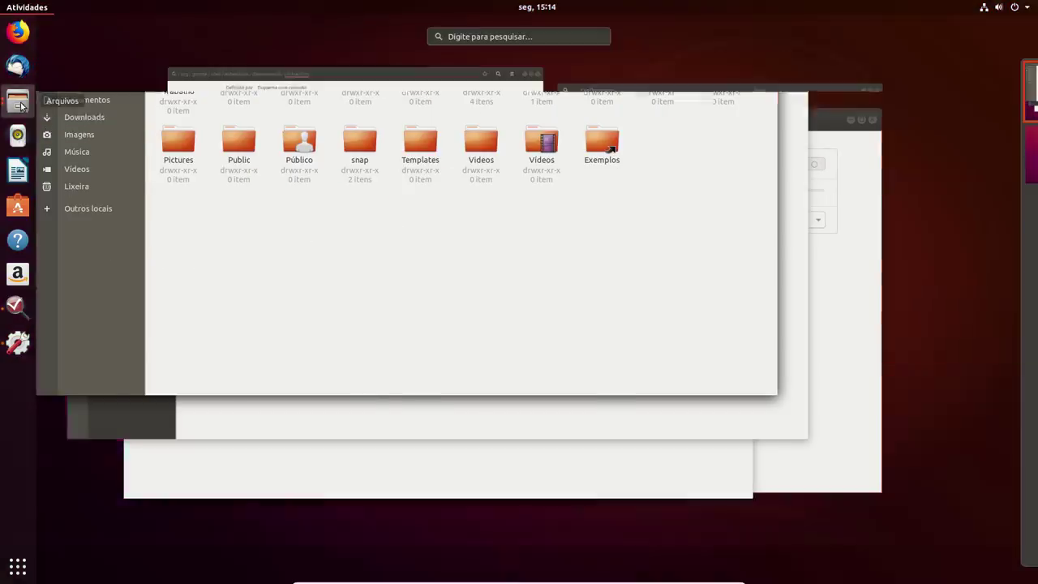
pyautogui.click(19, 103)
pyautogui.click(19, 104)
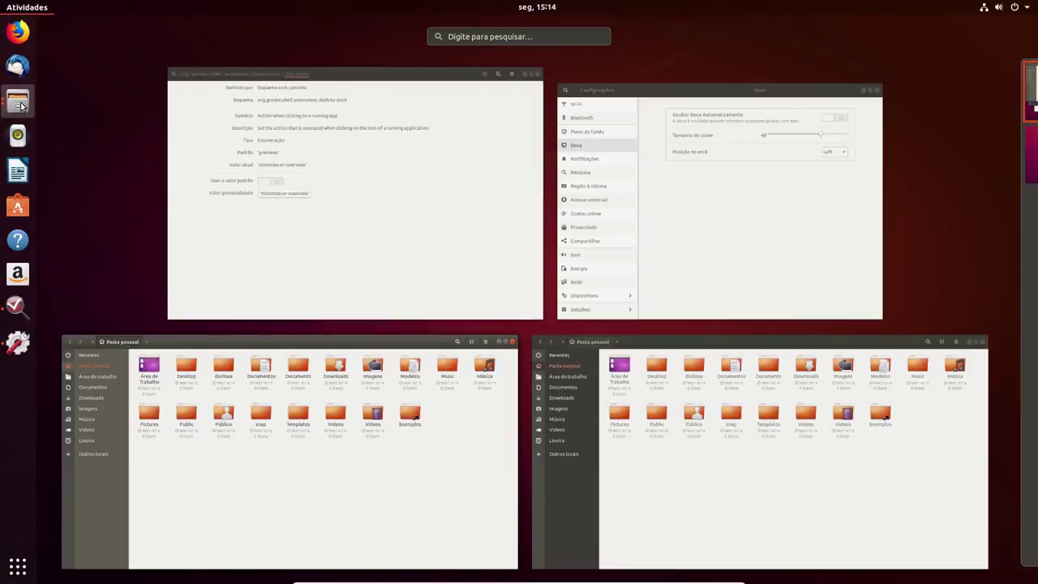
pyautogui.click(19, 104)
pyautogui.click(19, 104)
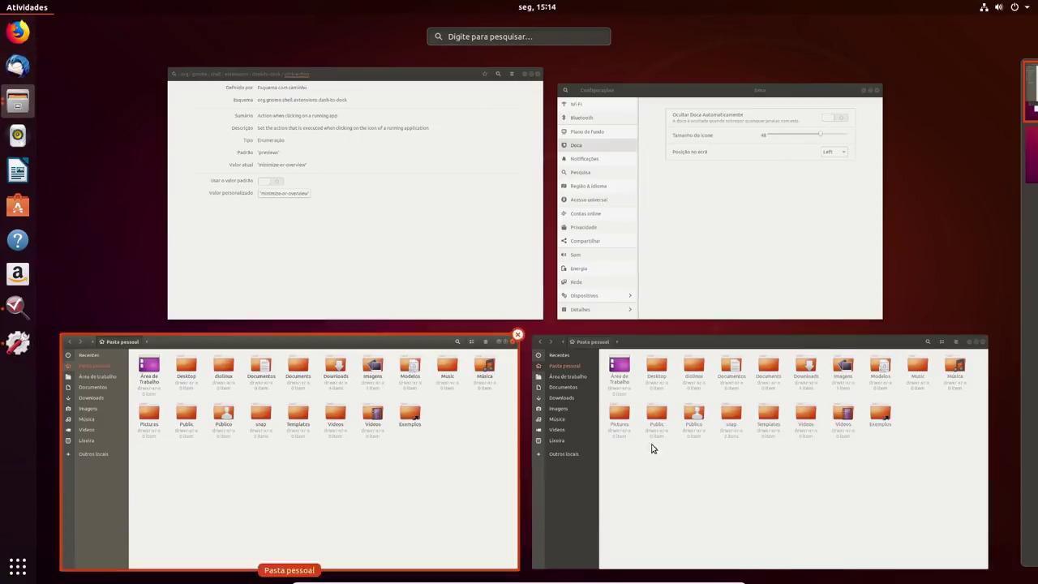
# - Leave the window overview and close both Files windows
pyautogui.click(24, 96)
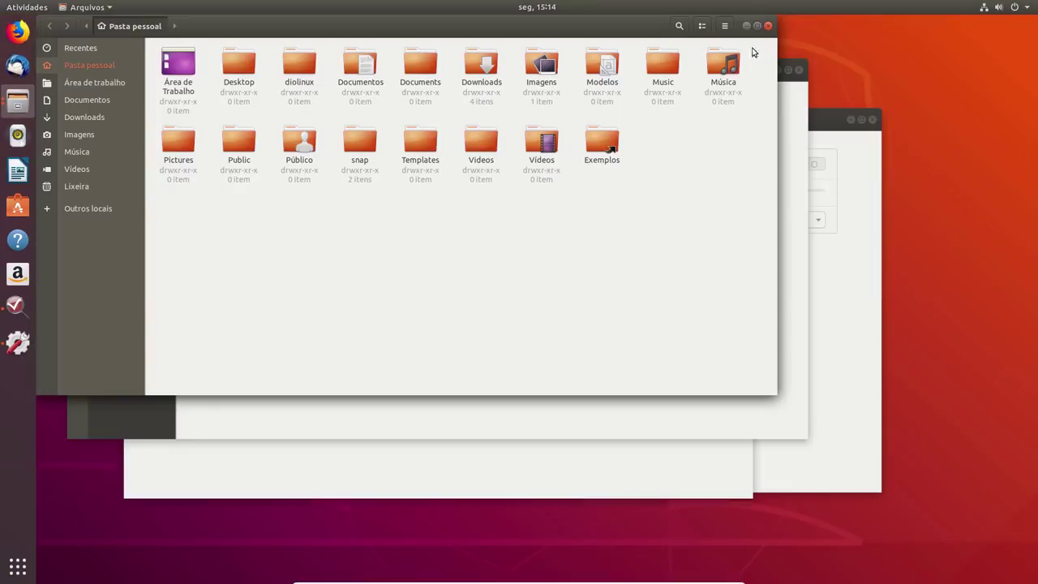
pyautogui.click(769, 28)
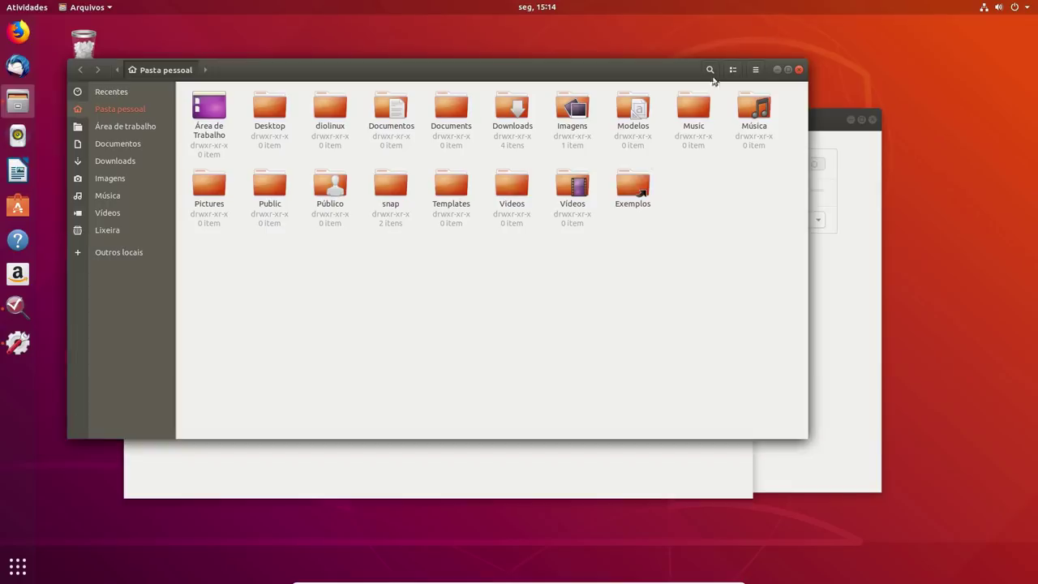
pyautogui.click(799, 70)
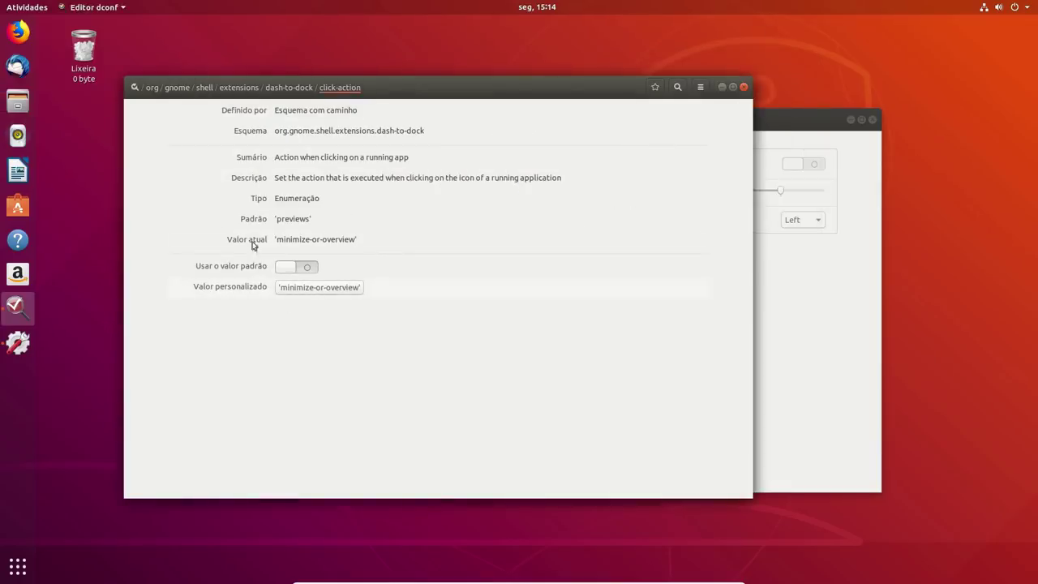
# - Examine the dash-max-icon-size key and its custom value, then return to the dash-to-dock key list
pyautogui.click(288, 87)
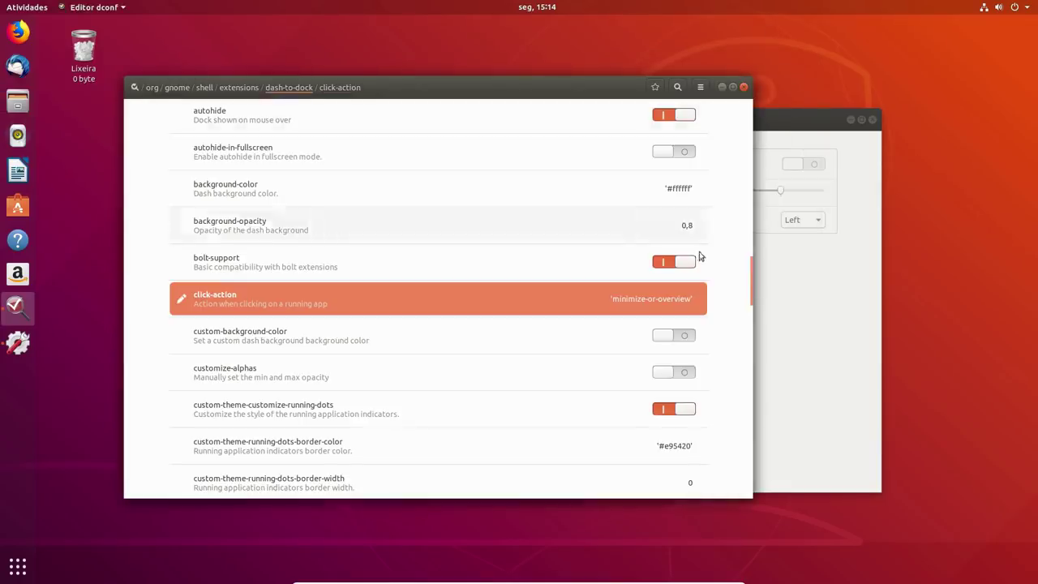
pyautogui.scroll(-3, 749, 283)
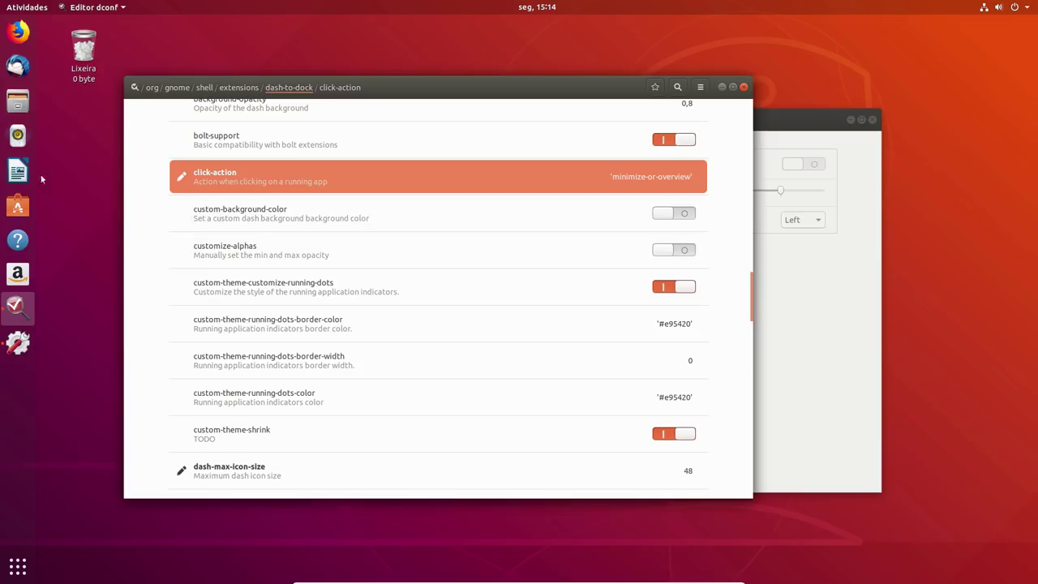
pyautogui.moveTo(751, 304); pyautogui.dragTo(742, 336)
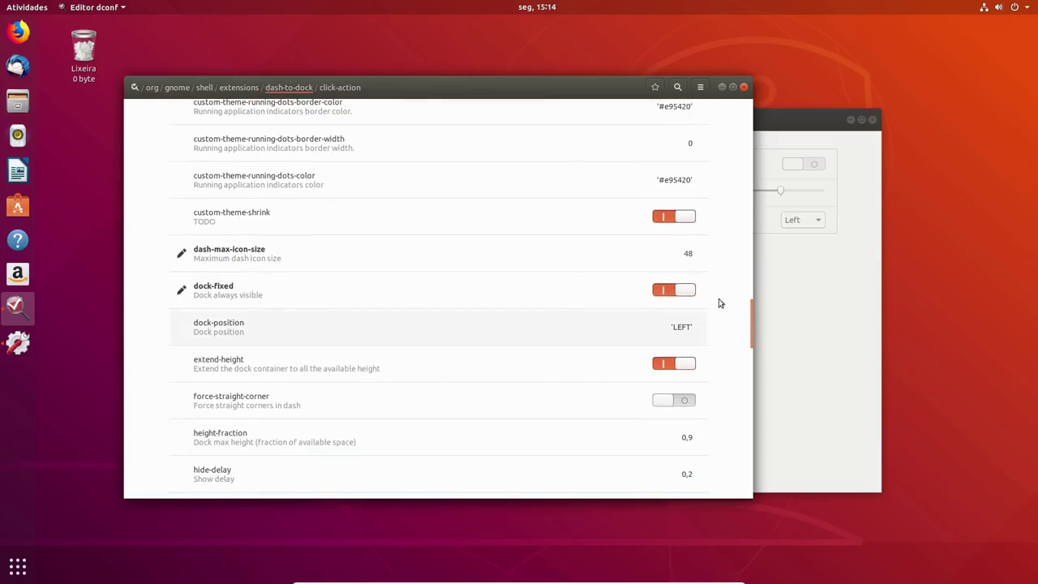
pyautogui.click(690, 254)
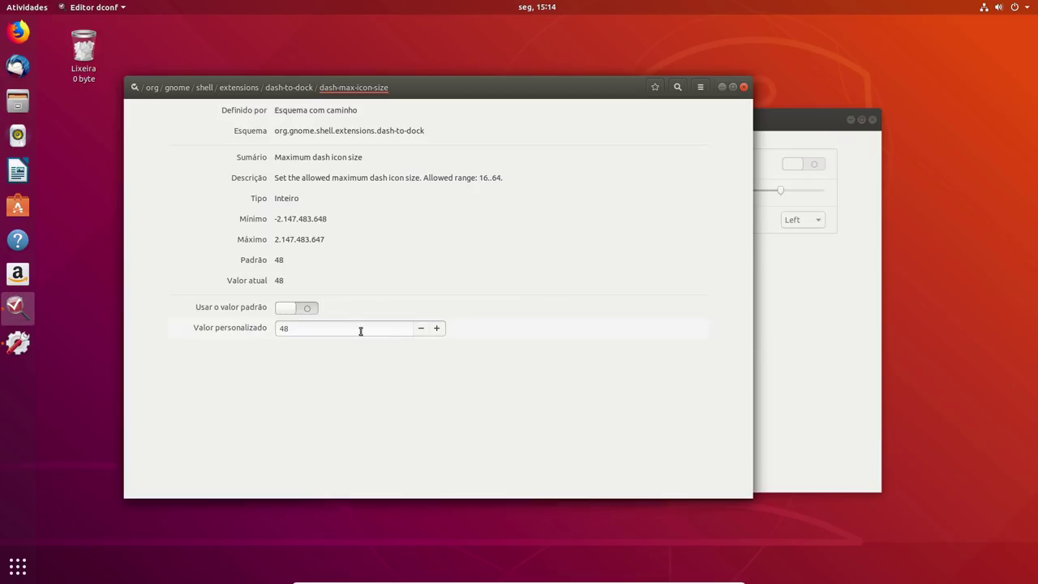
pyautogui.moveTo(316, 330); pyautogui.dragTo(252, 326)
pyautogui.click(301, 92)
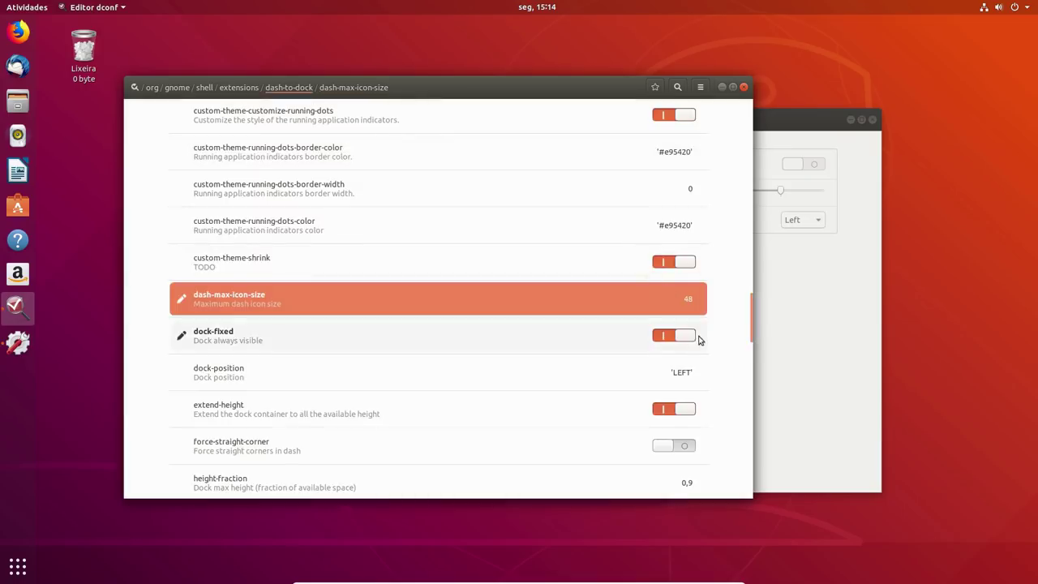
# - Turn off the default value for the dock-position key and apply the custom value 'TOP'
pyautogui.scroll(-2, 710, 316)
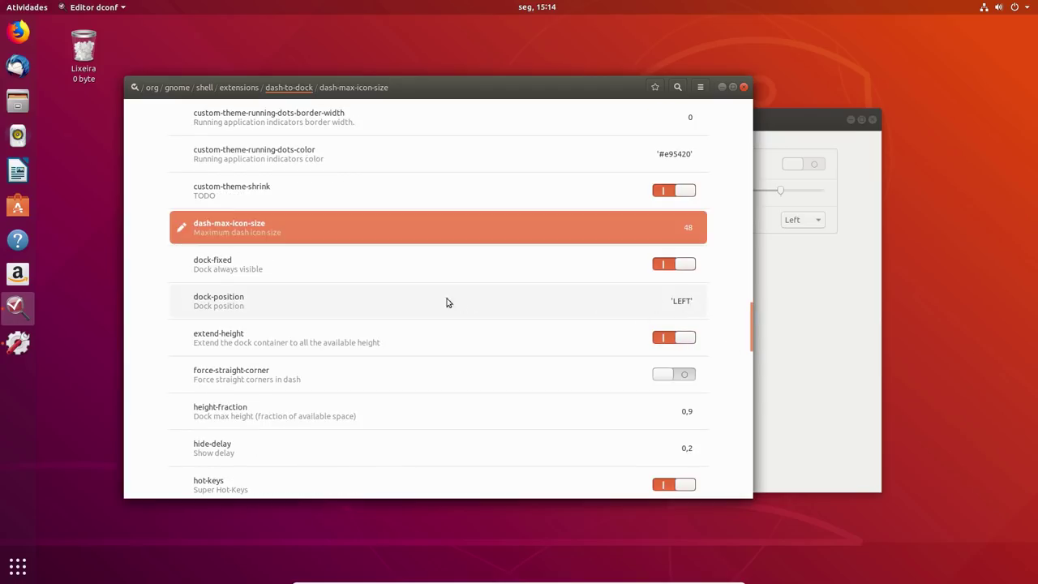
pyautogui.click(676, 302)
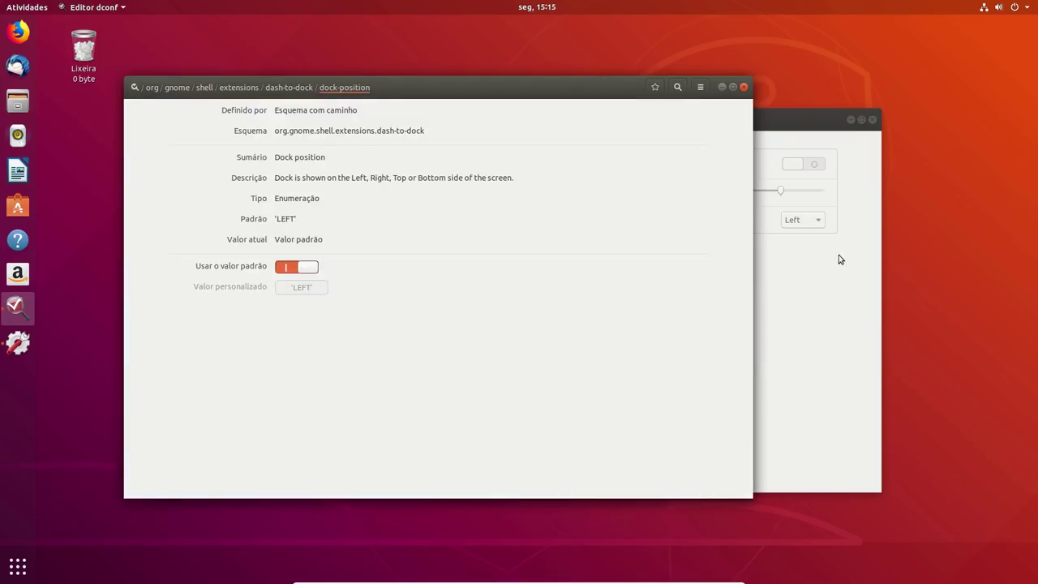
pyautogui.click(835, 257)
pyautogui.click(308, 328)
pyautogui.click(311, 277)
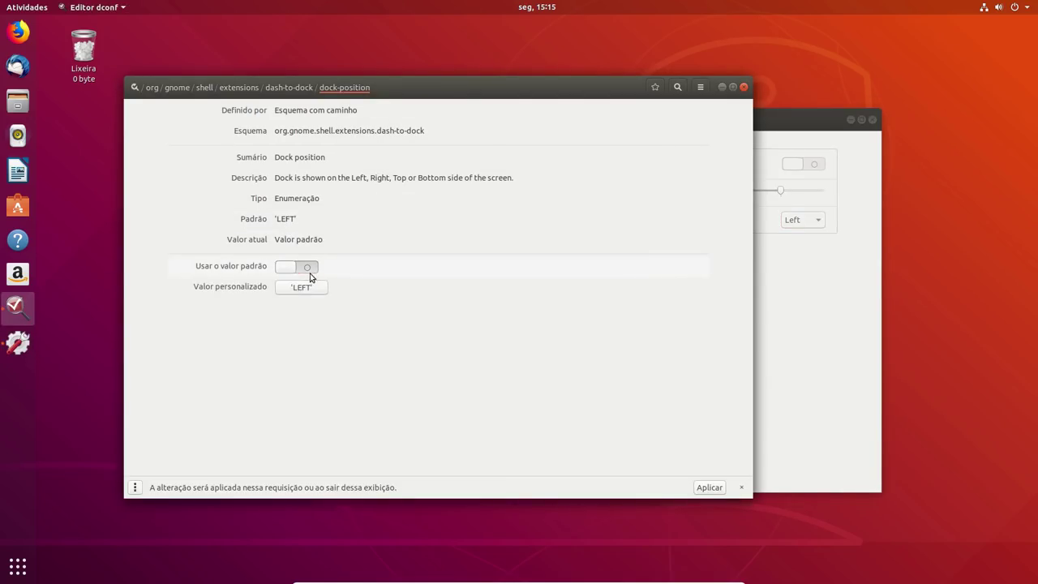
pyautogui.click(309, 290)
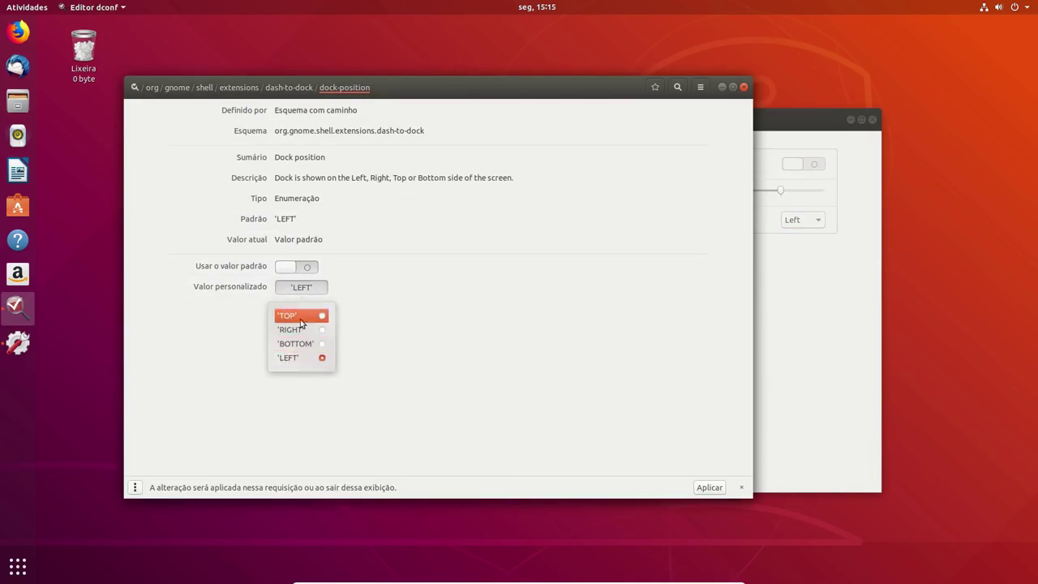
pyautogui.click(311, 330)
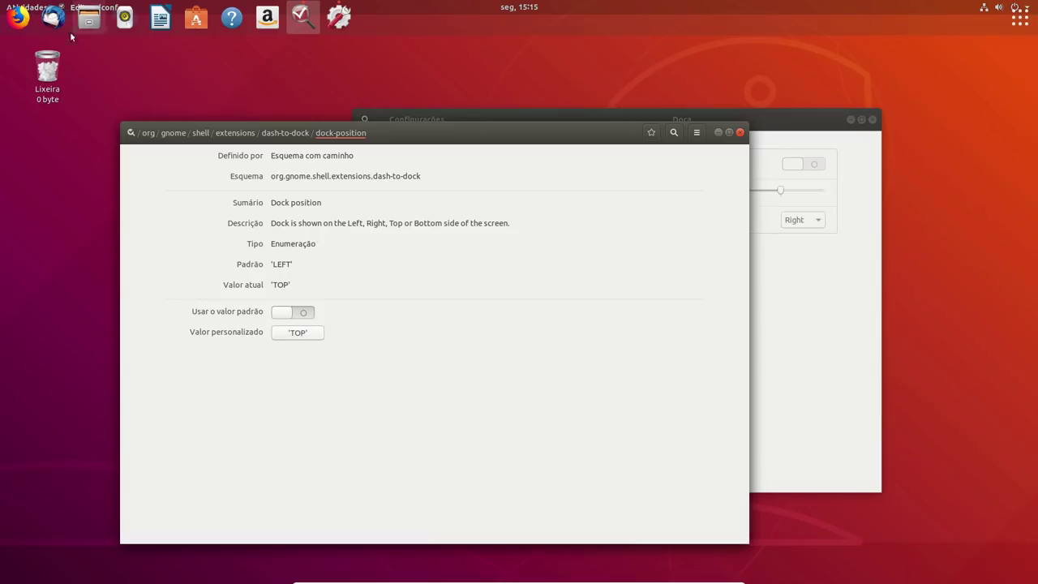
# - Try the applications button in the repositioned dock, then restore dock-position to its default value and apply the change
pyautogui.click(1020, 18)
pyautogui.press('Escape')
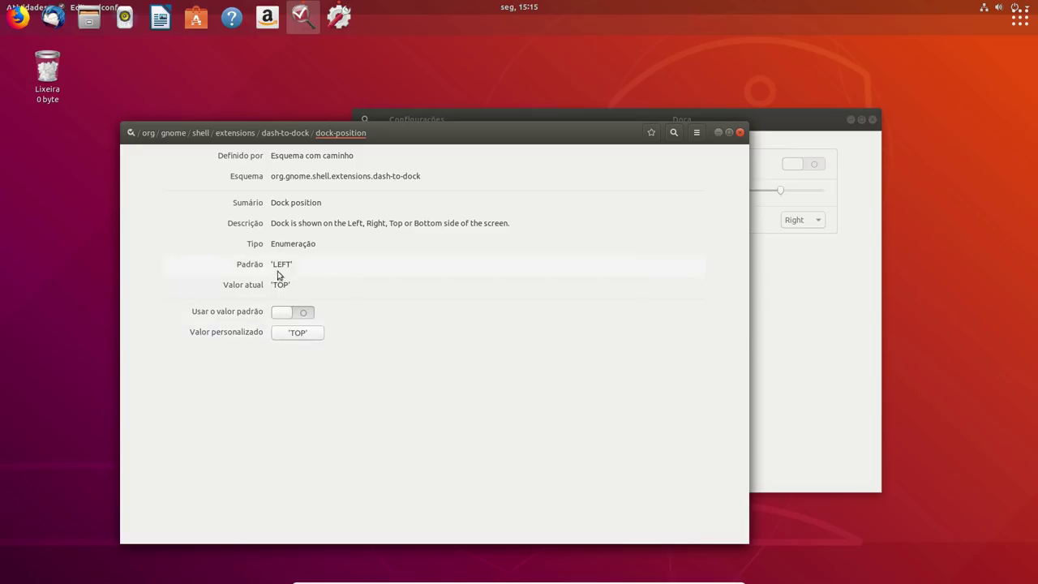
pyautogui.click(289, 314)
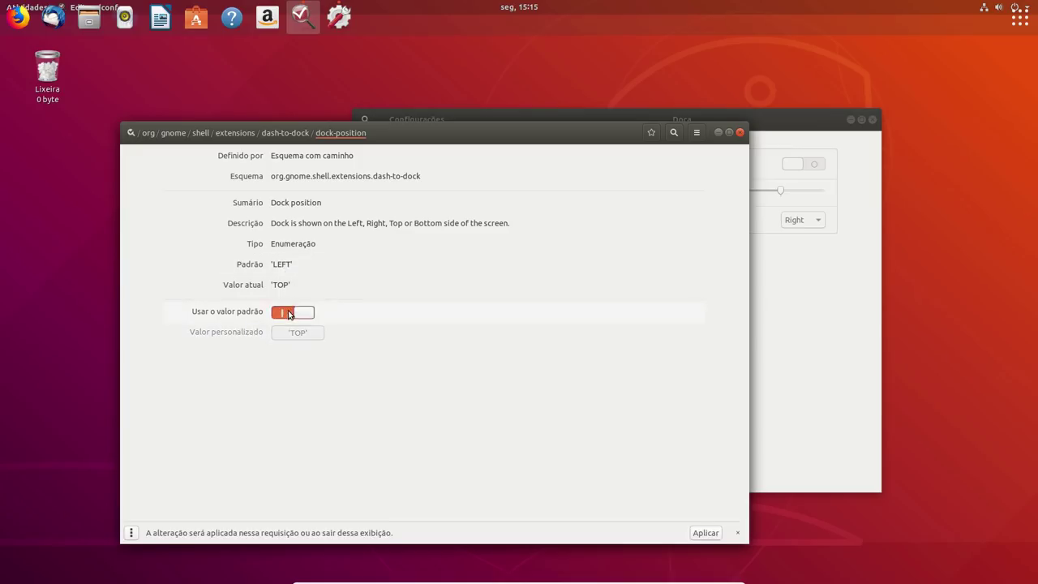
pyautogui.click(705, 533)
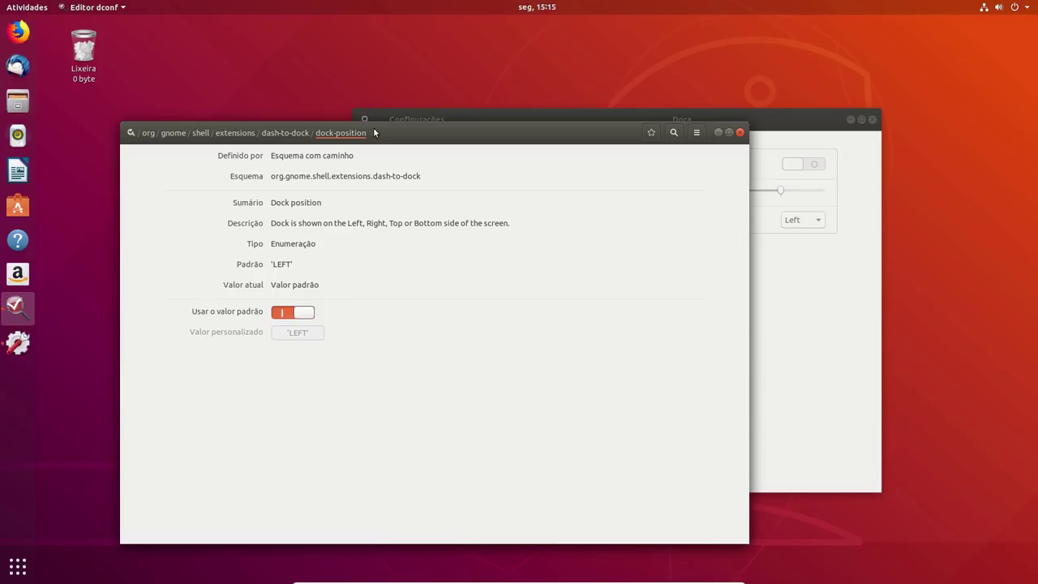
# - Enable show-apps-at-top in the dash-to-dock key list and test the relocated applications button
pyautogui.click(299, 133)
pyautogui.moveTo(520, 133); pyautogui.dragTo(517, 98)
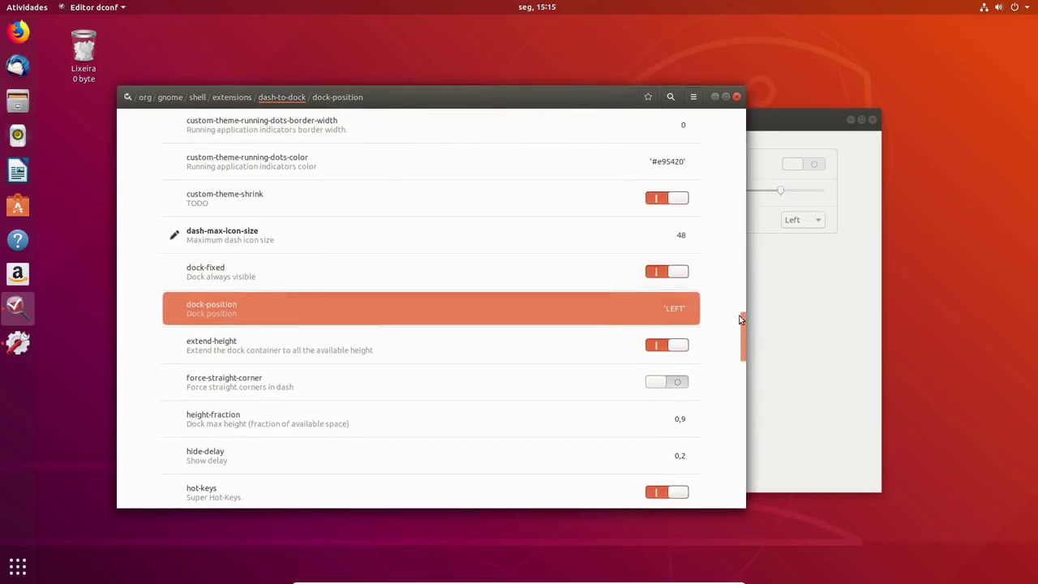
pyautogui.moveTo(743, 328); pyautogui.dragTo(743, 351)
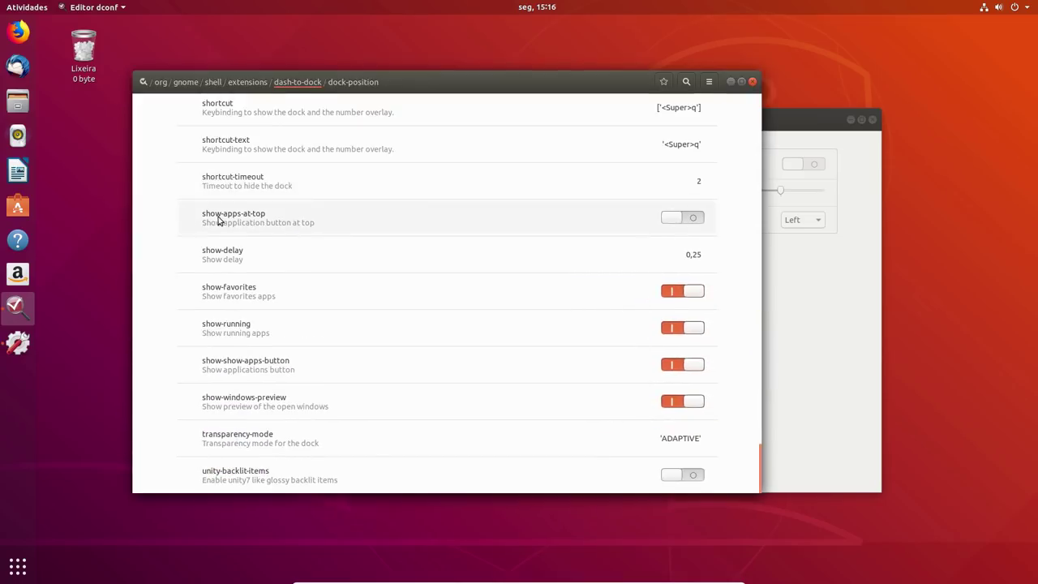
pyautogui.click(673, 217)
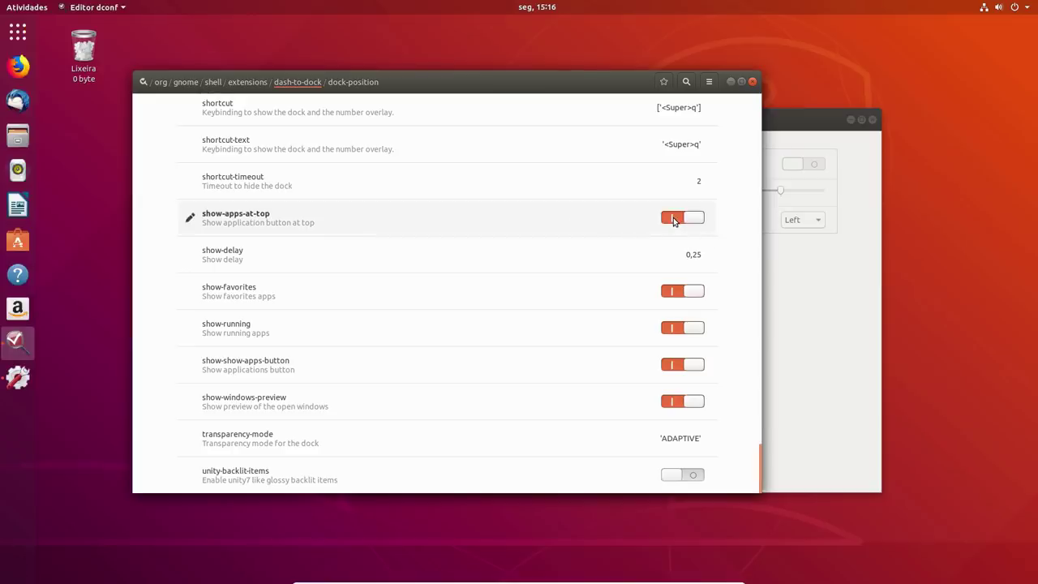
pyautogui.click(16, 30)
pyautogui.click(16, 30)
# - Enable unity-backlit-items for glossy Unity 7-style dock icons and shift the editor window slightly
pyautogui.click(683, 475)
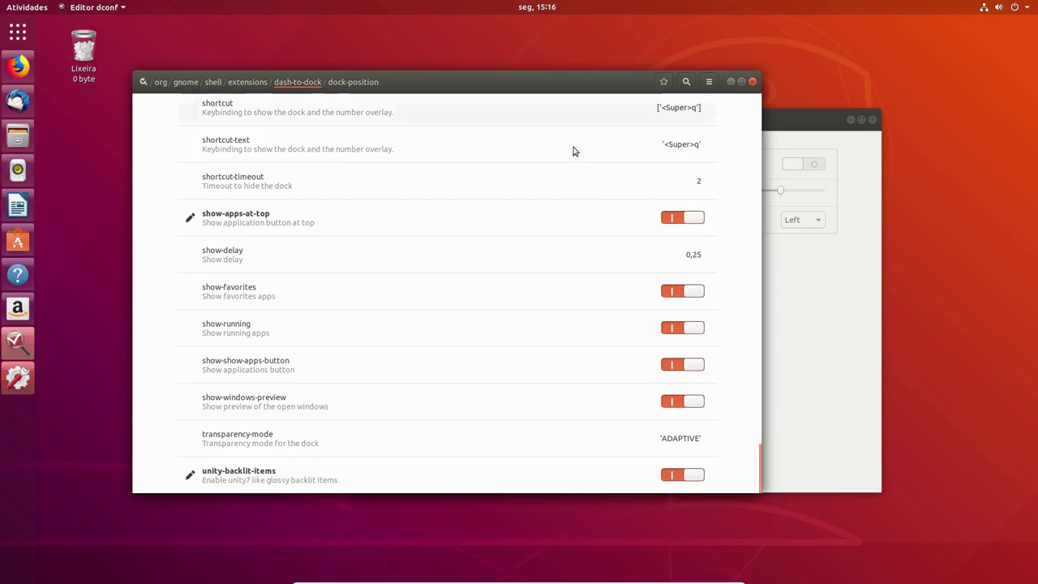
pyautogui.moveTo(507, 71); pyautogui.dragTo(544, 74)
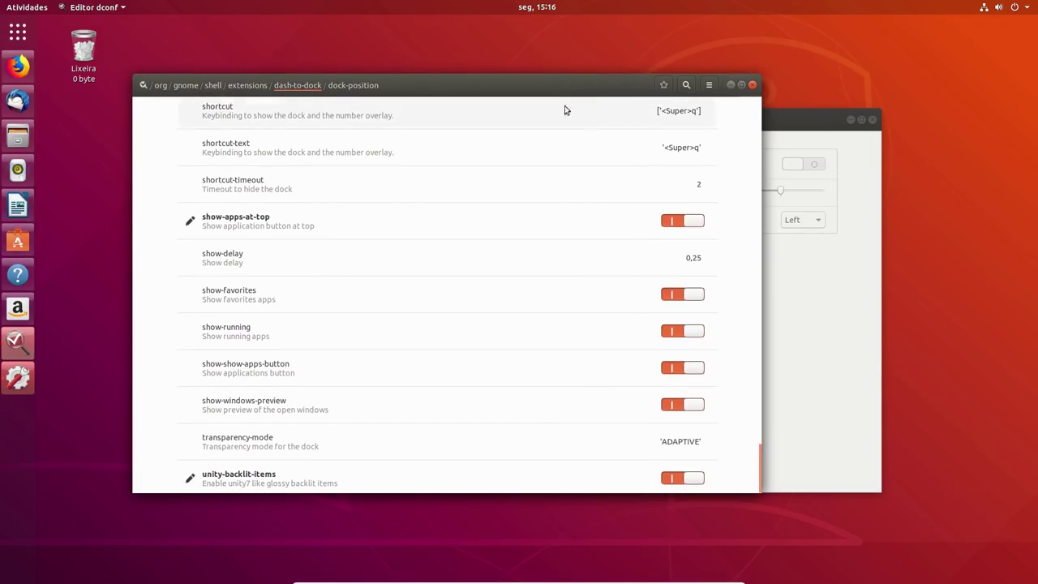